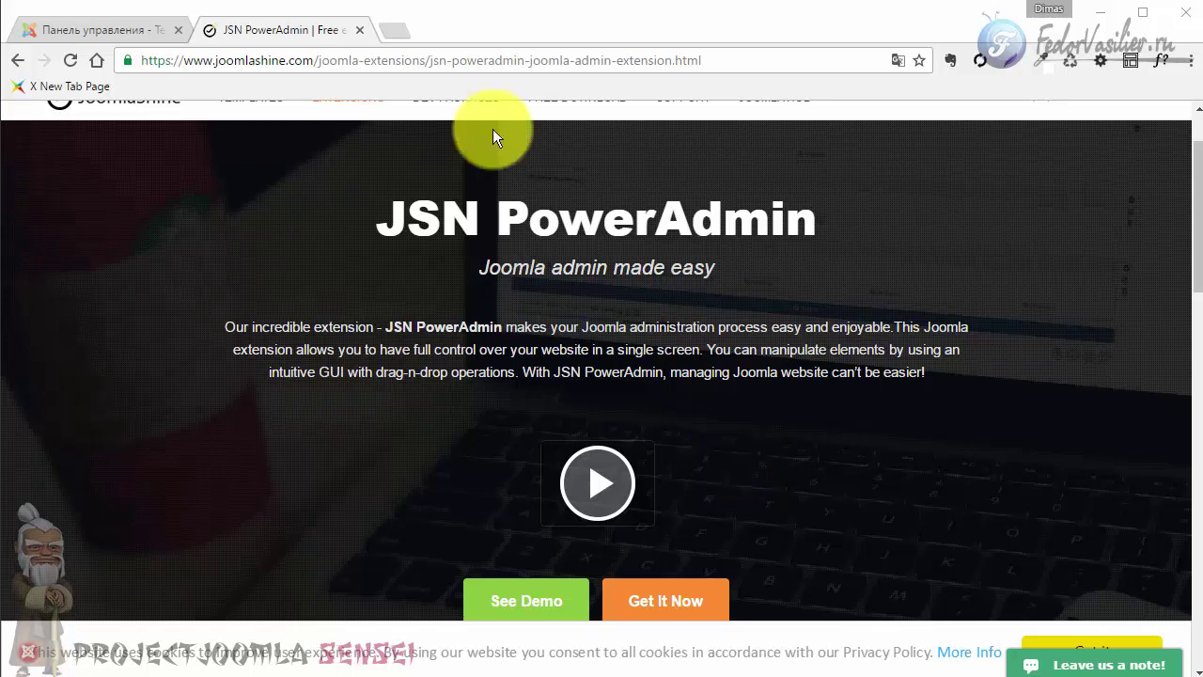
Switch to the Joomla administrator site and open the extension manager's installation page
drag(244, 60, 302, 60)
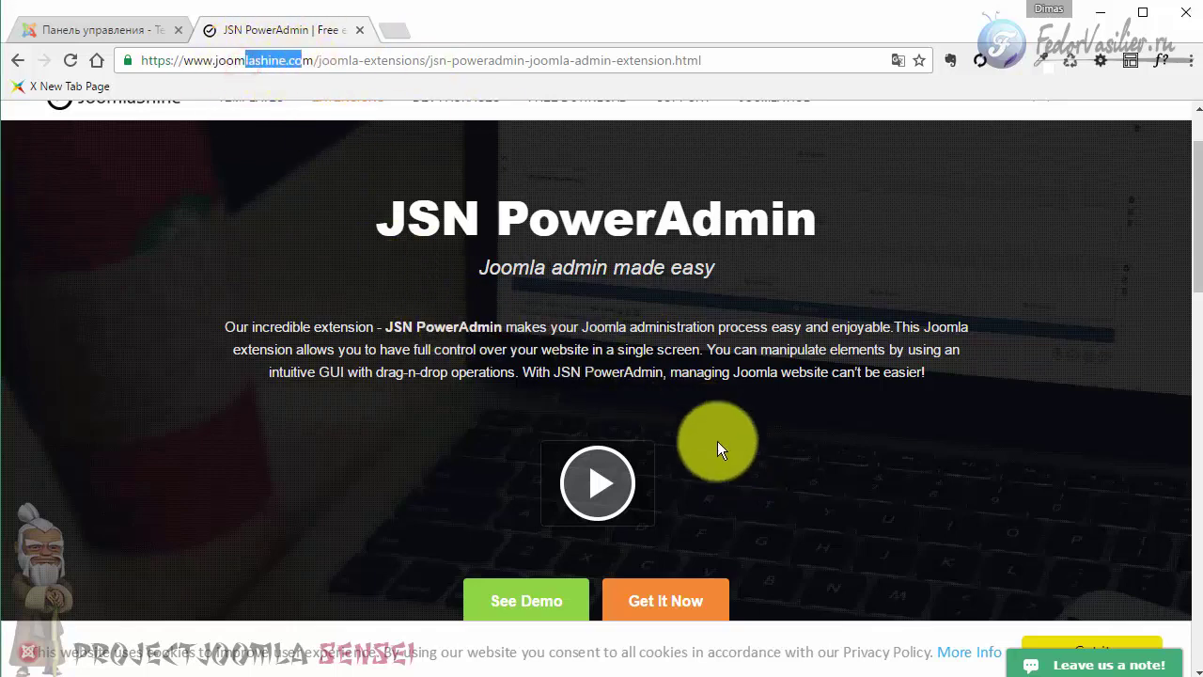
key(ctrl+Tab)
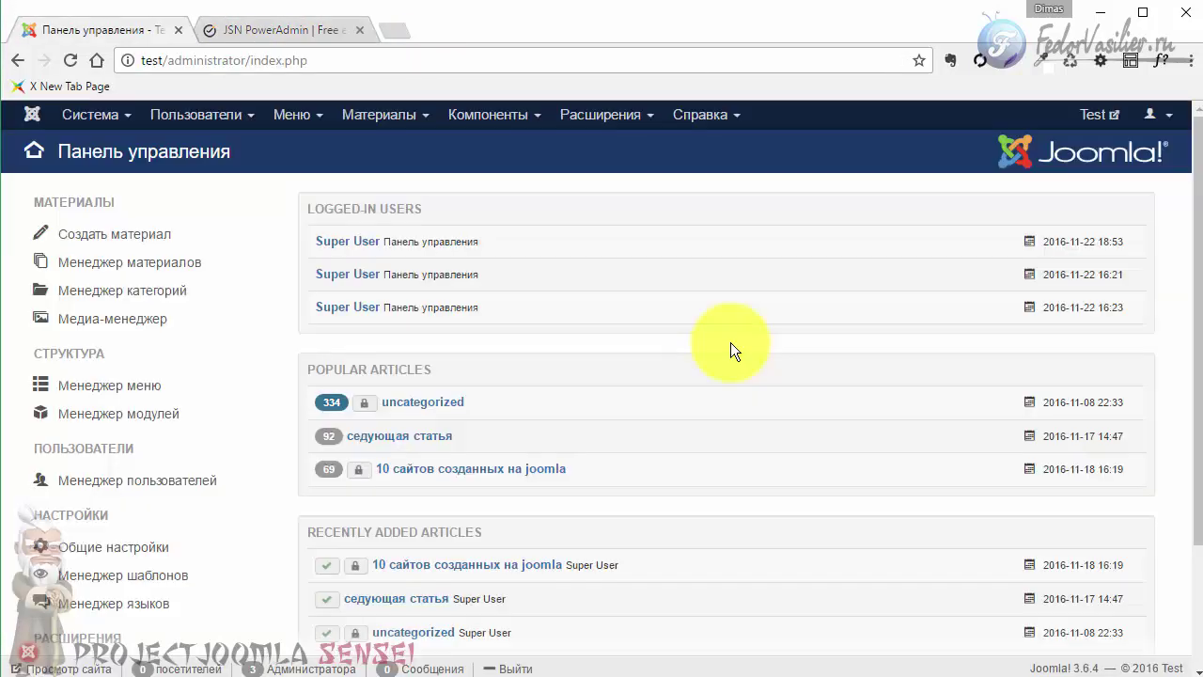
click(611, 115)
click(647, 148)
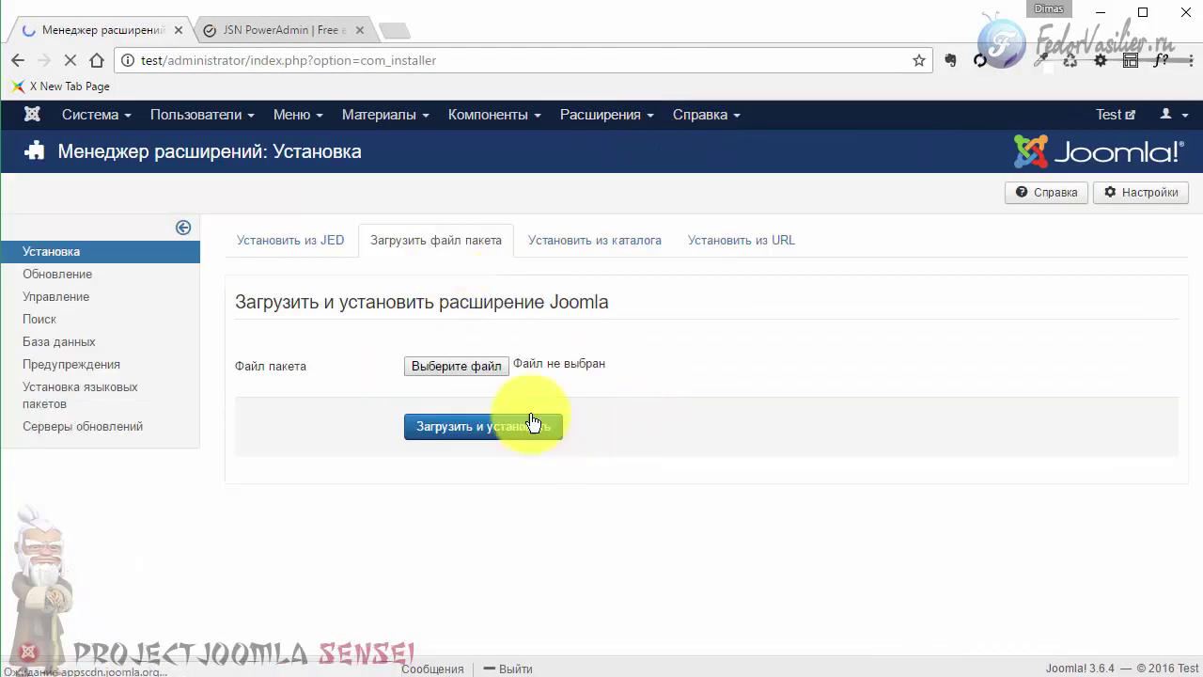
Upload and install the package jsn_poweradmin_j3.x_2.4.4_install.zip, and finish the JSN PowerAdmin dependency setup
click(485, 365)
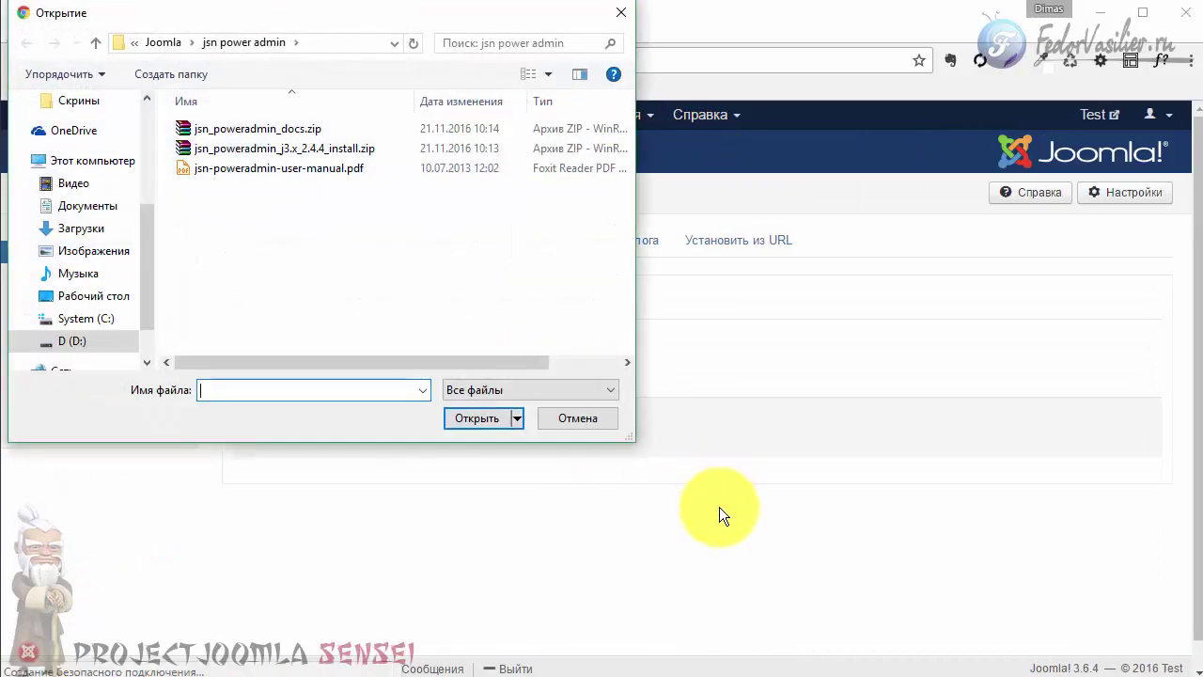
click(297, 148)
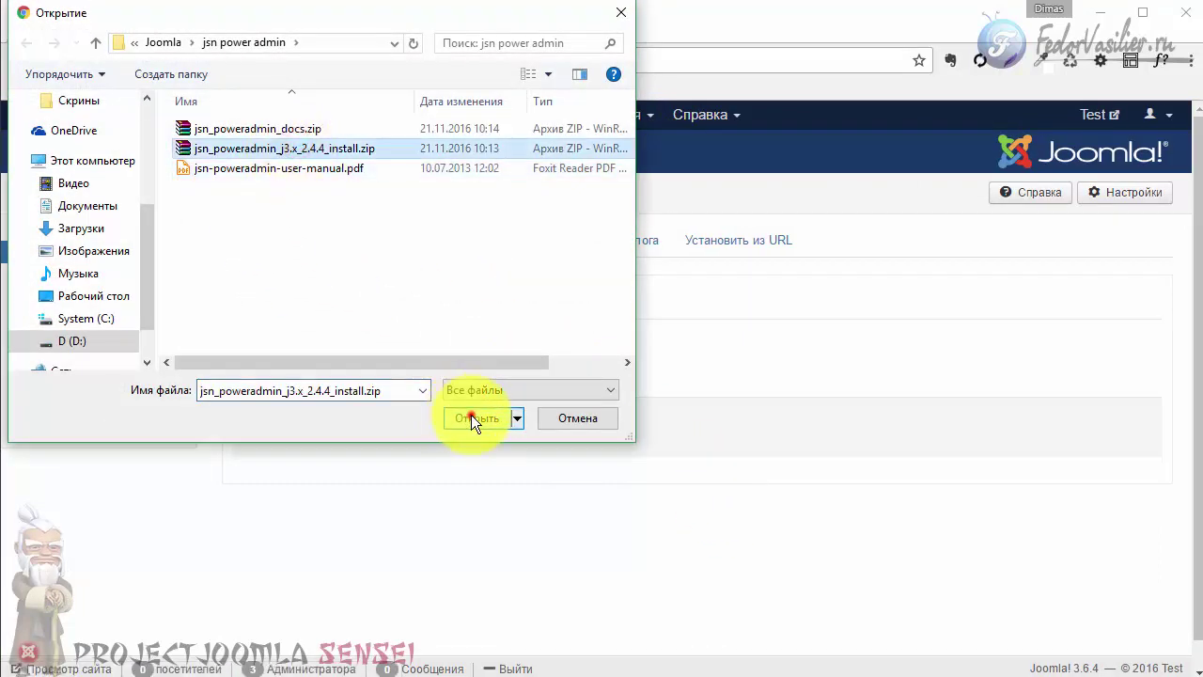
click(475, 417)
click(512, 436)
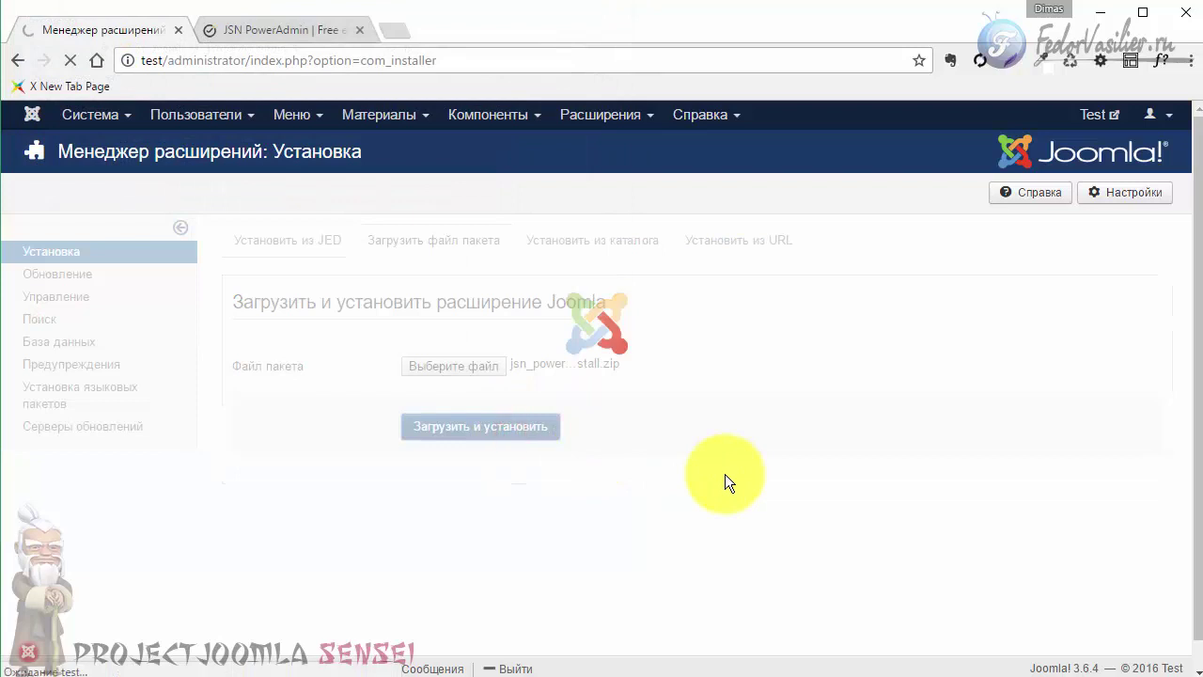
scroll(728, 484, down, 1)
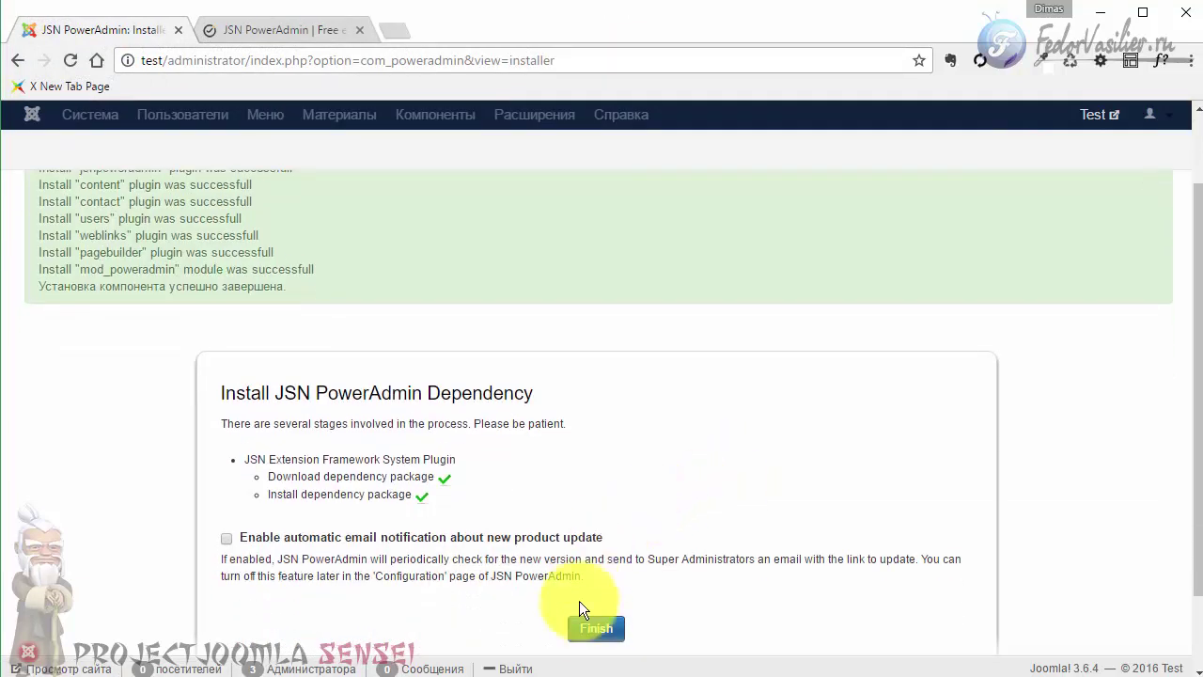
click(596, 630)
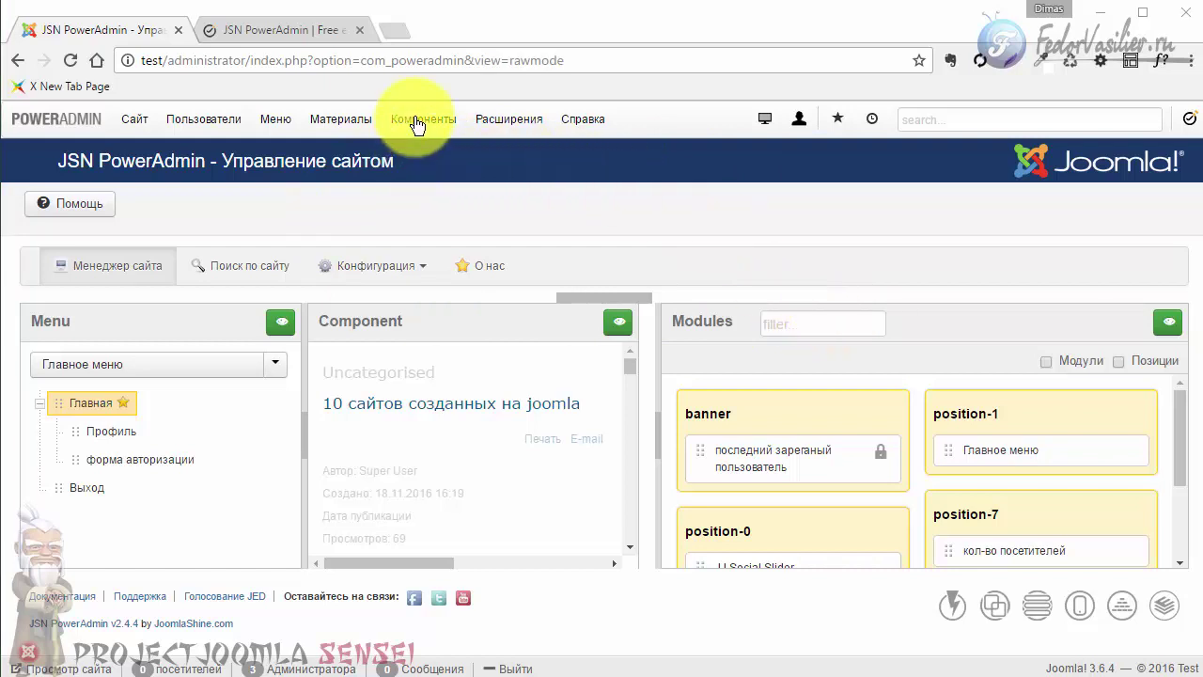
Look through the component and extension entries of the PowerAdmin bar and open the template styles overview
click(417, 120)
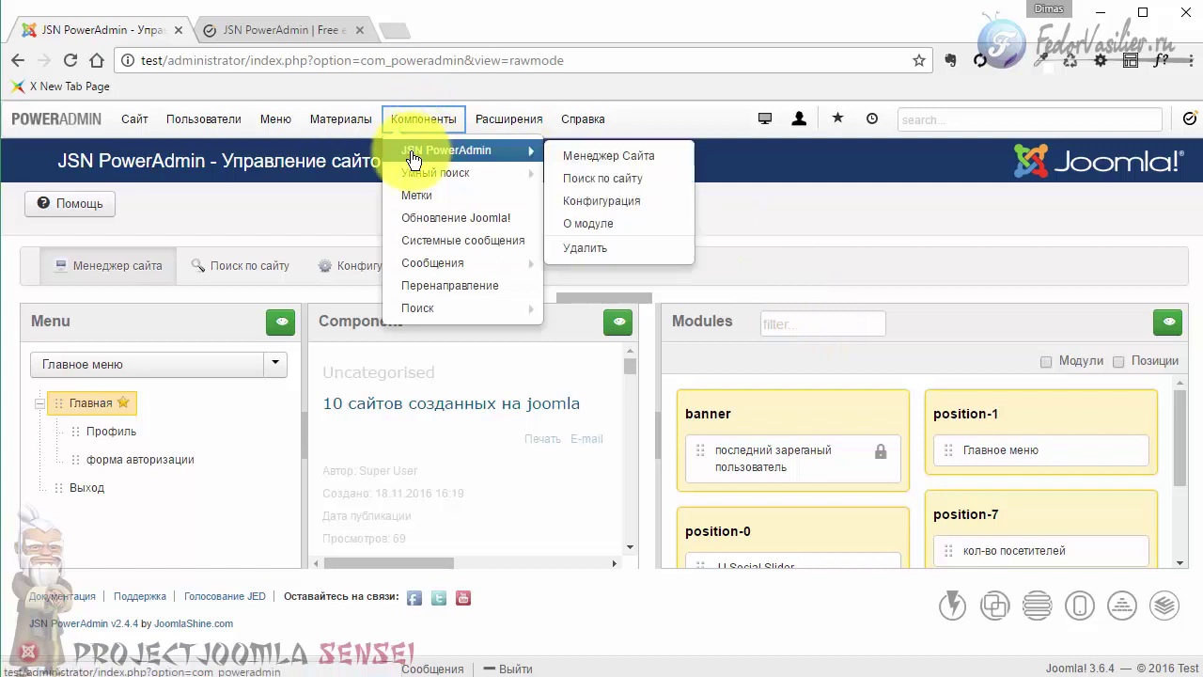
mouse_move(419, 176)
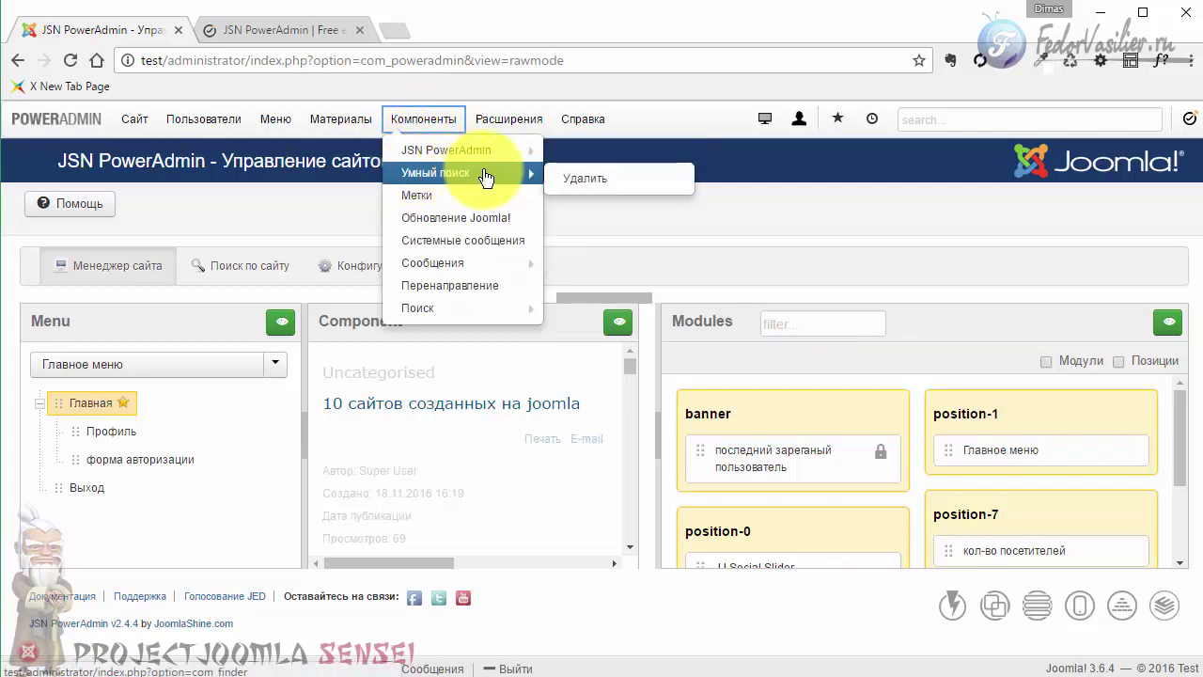
mouse_move(510, 122)
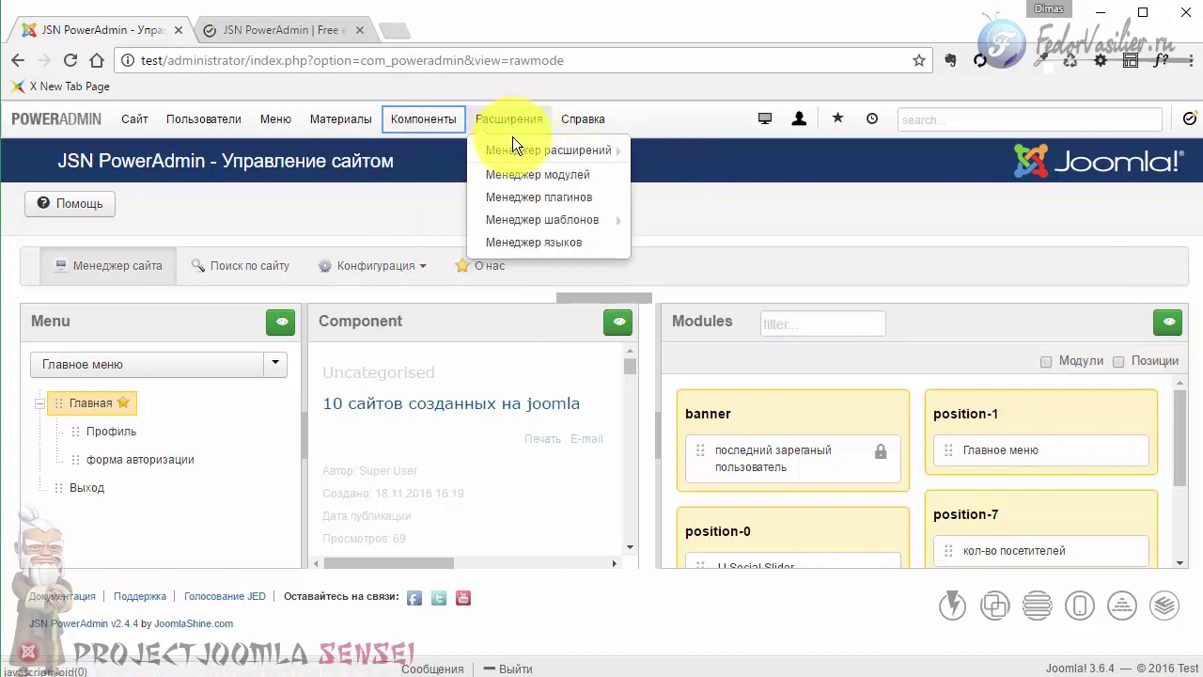
mouse_move(524, 232)
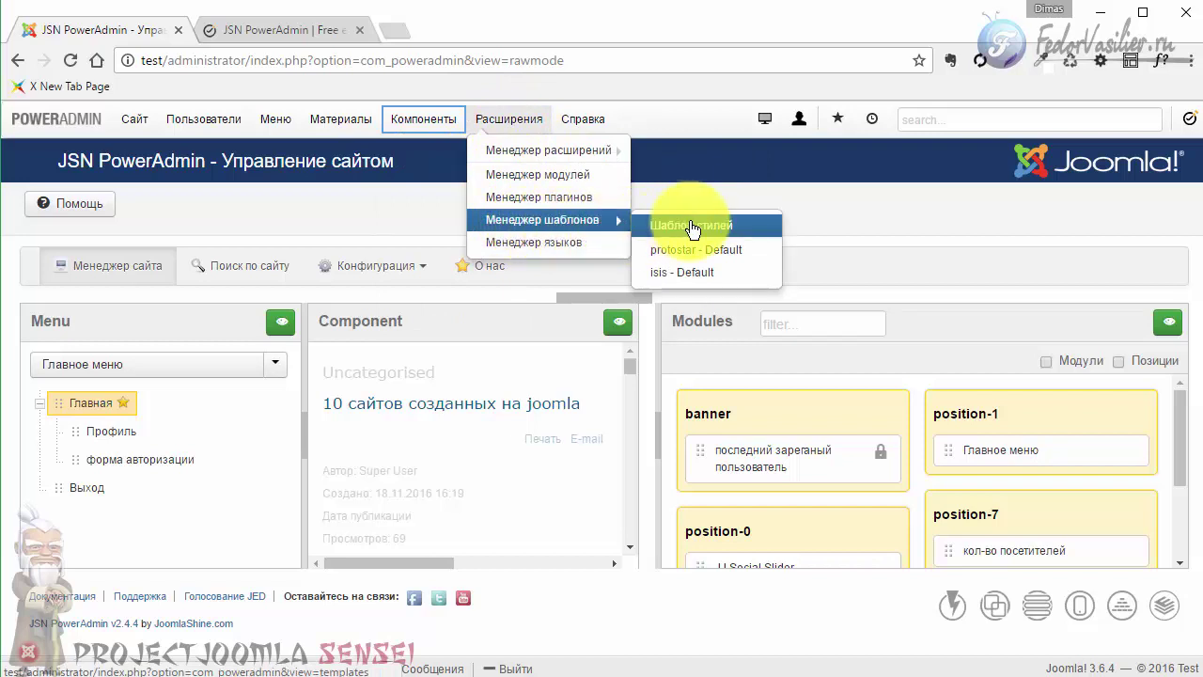
click(692, 229)
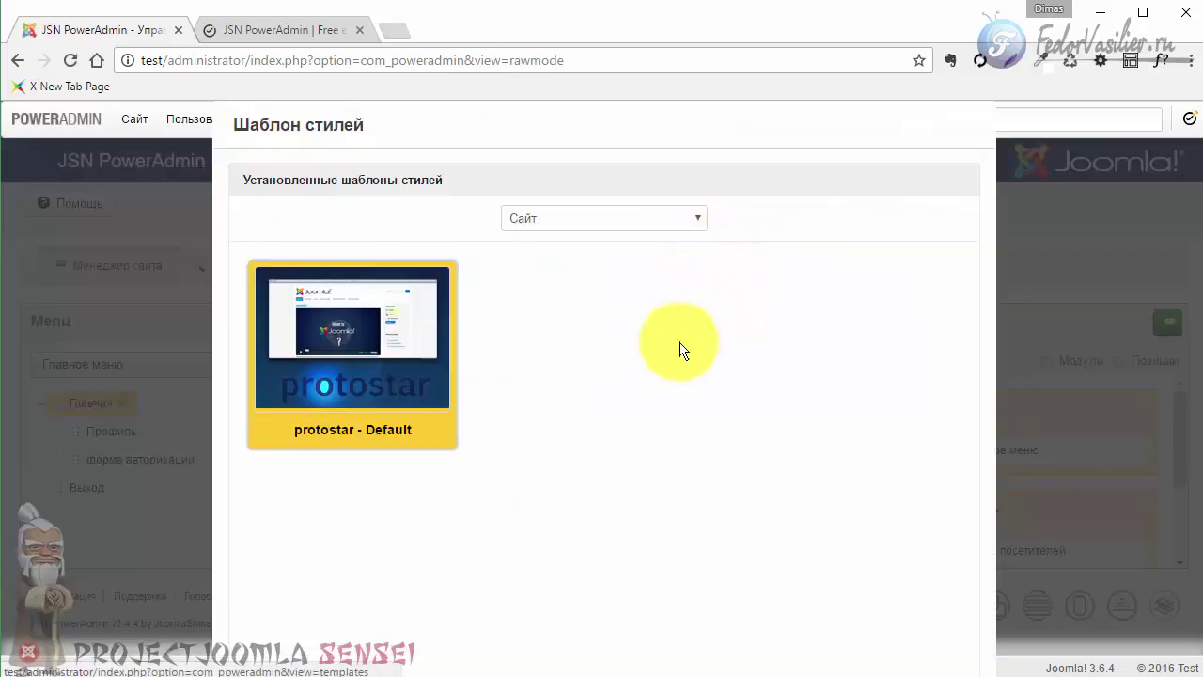
Duplicate the protostar - Default site template style
right_click(354, 346)
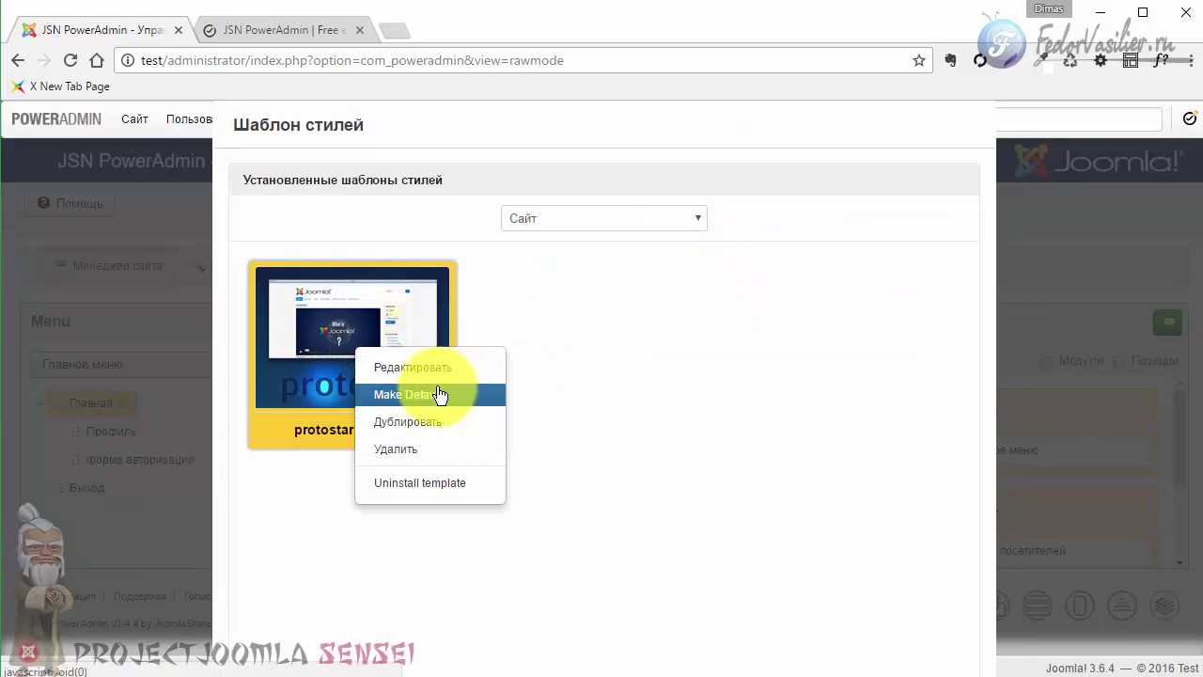
click(475, 405)
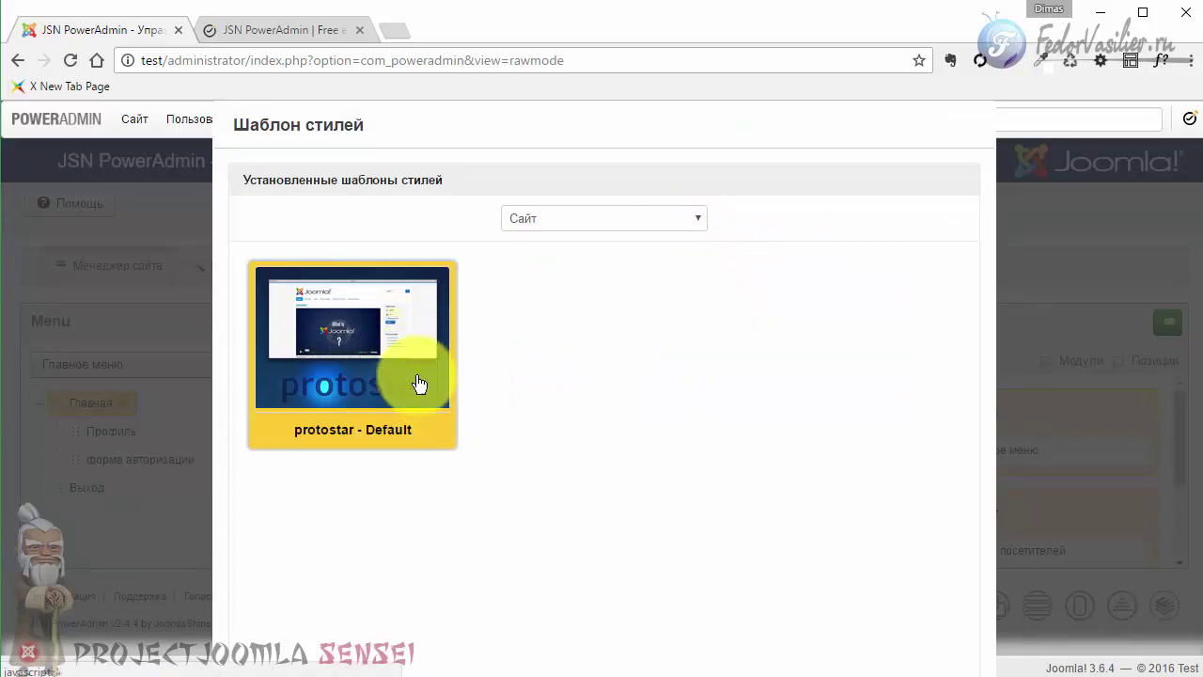
right_click(402, 341)
click(460, 423)
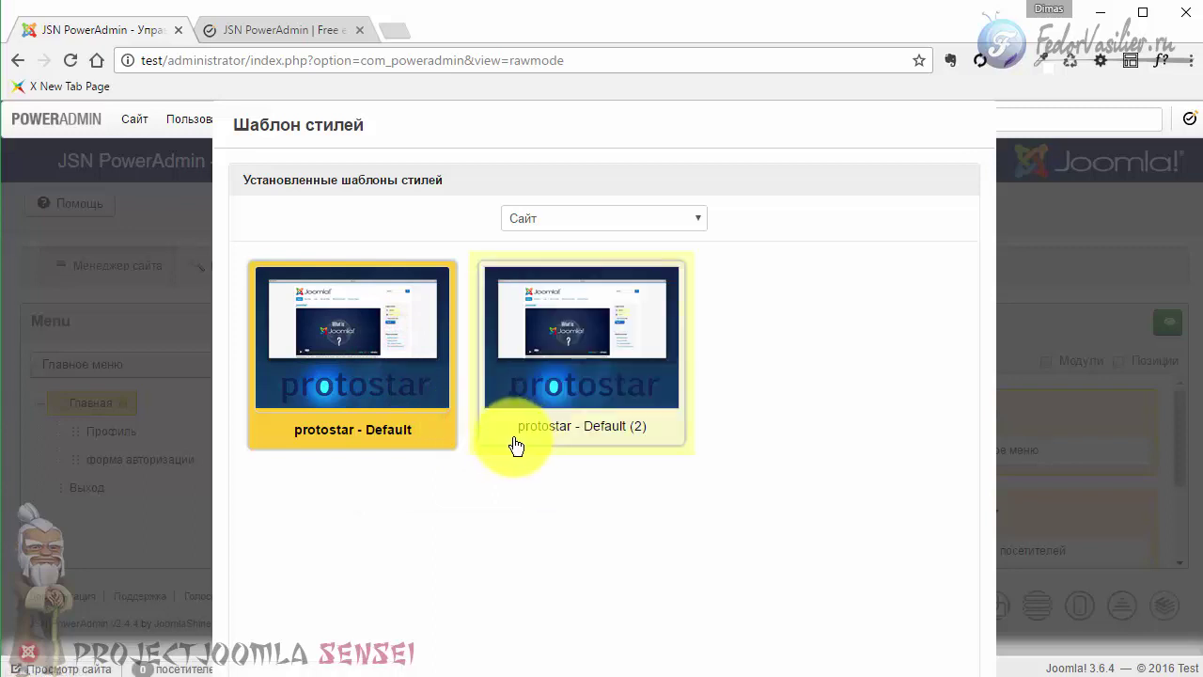
Delete the protostar - Default (2) template style and return to the site manager
right_click(624, 346)
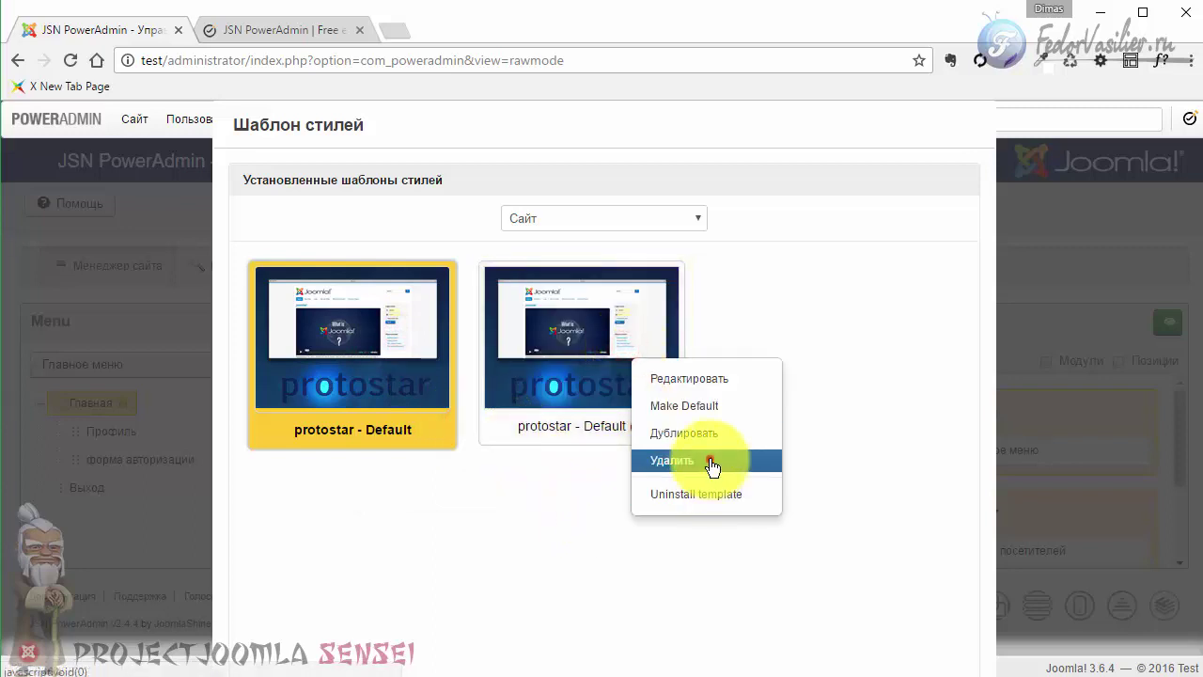
click(710, 459)
click(697, 196)
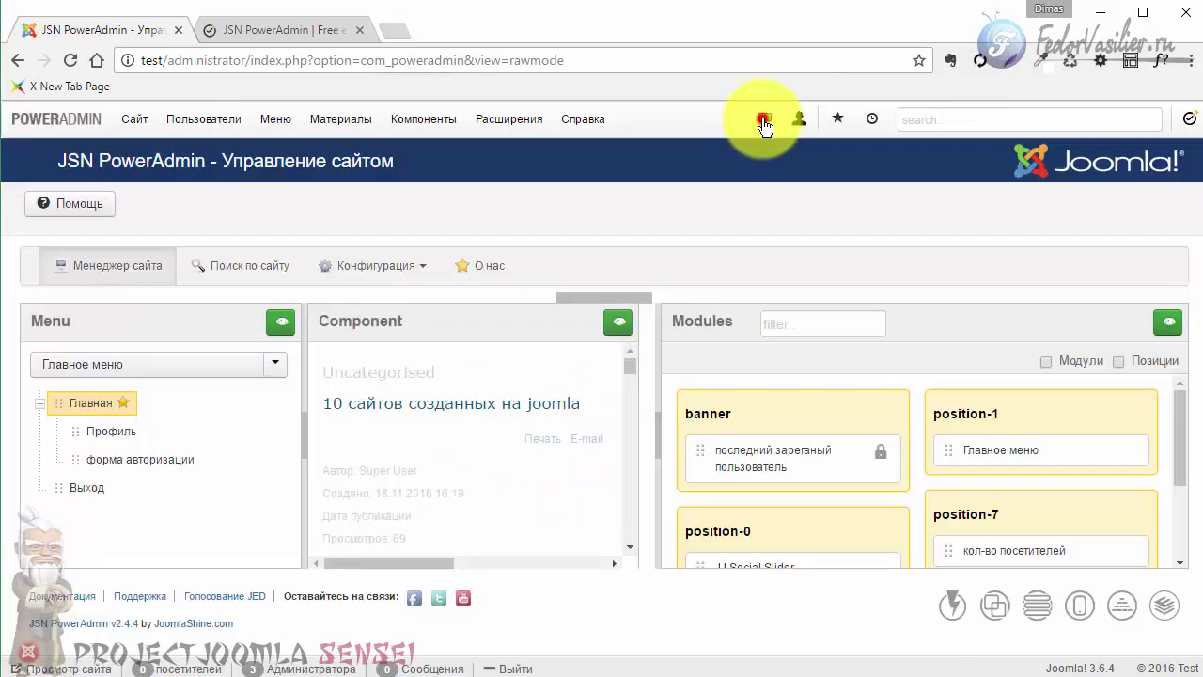
Open the site preview and return to the PowerAdmin site manager
click(765, 122)
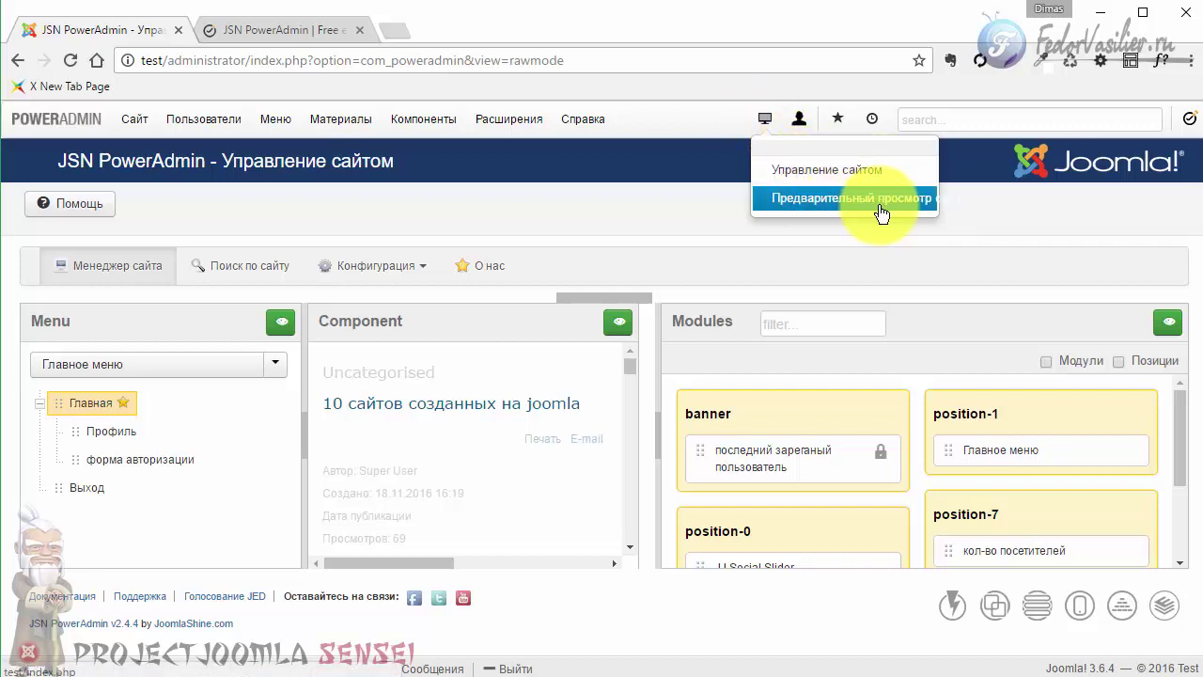
click(881, 209)
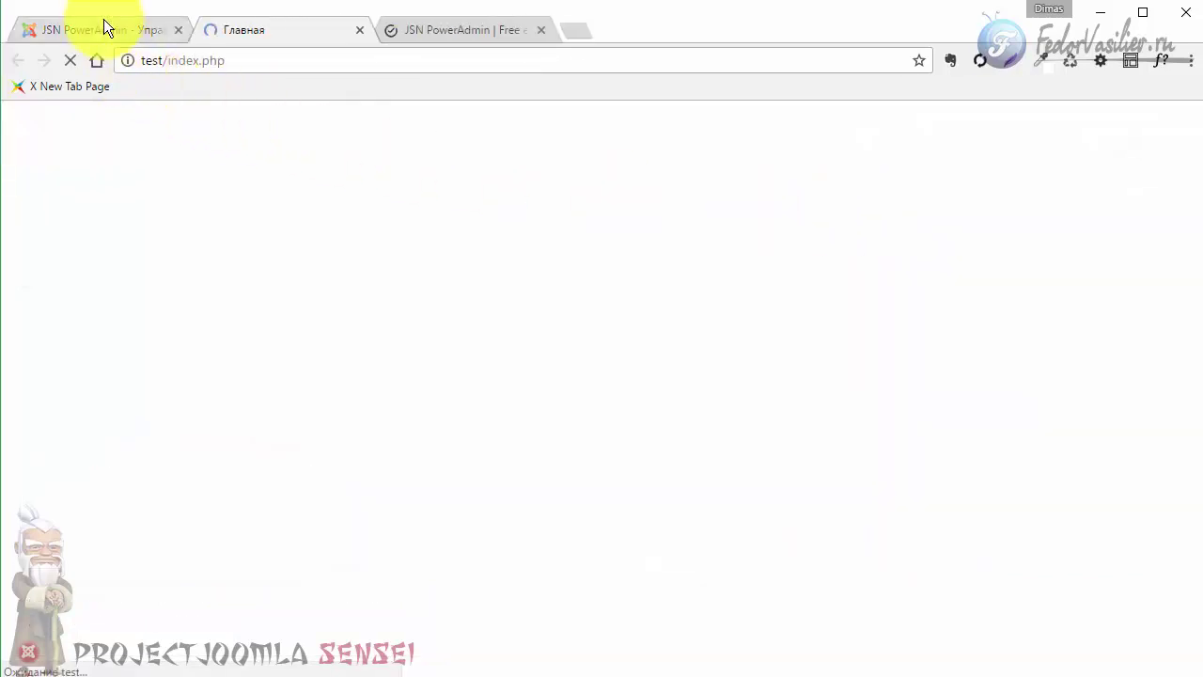
click(104, 34)
Examine the admin bar's user options, favourite pages and recent history, and place the cursor in its search field
click(798, 118)
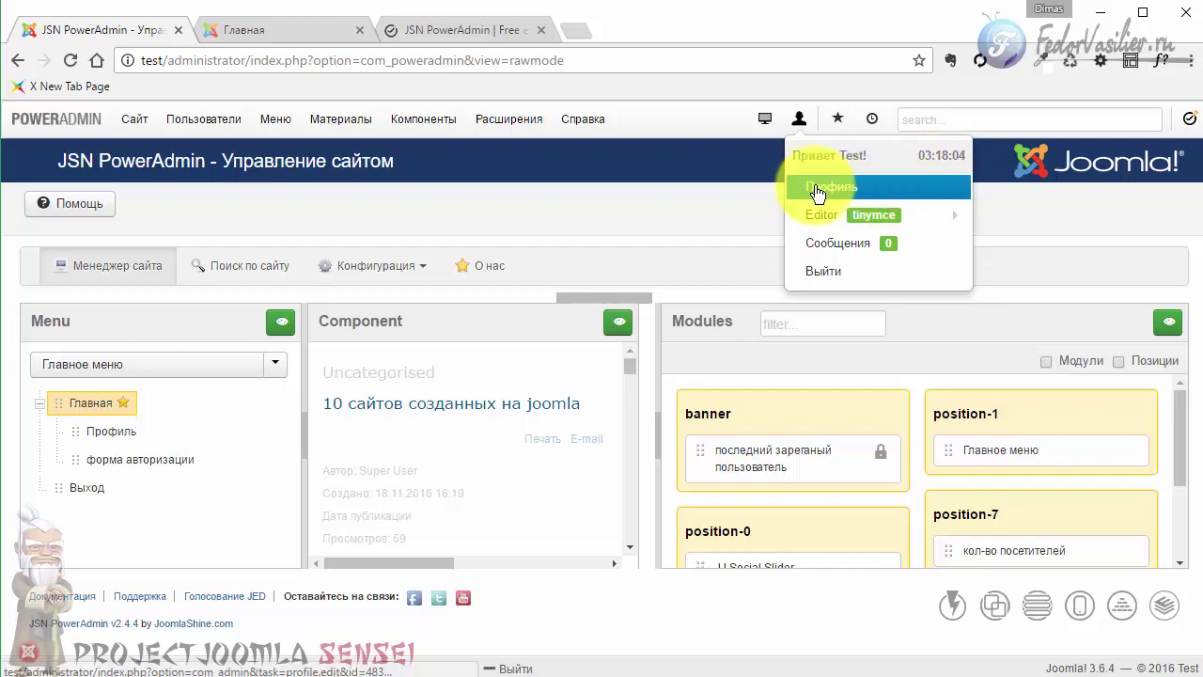
mouse_move(874, 214)
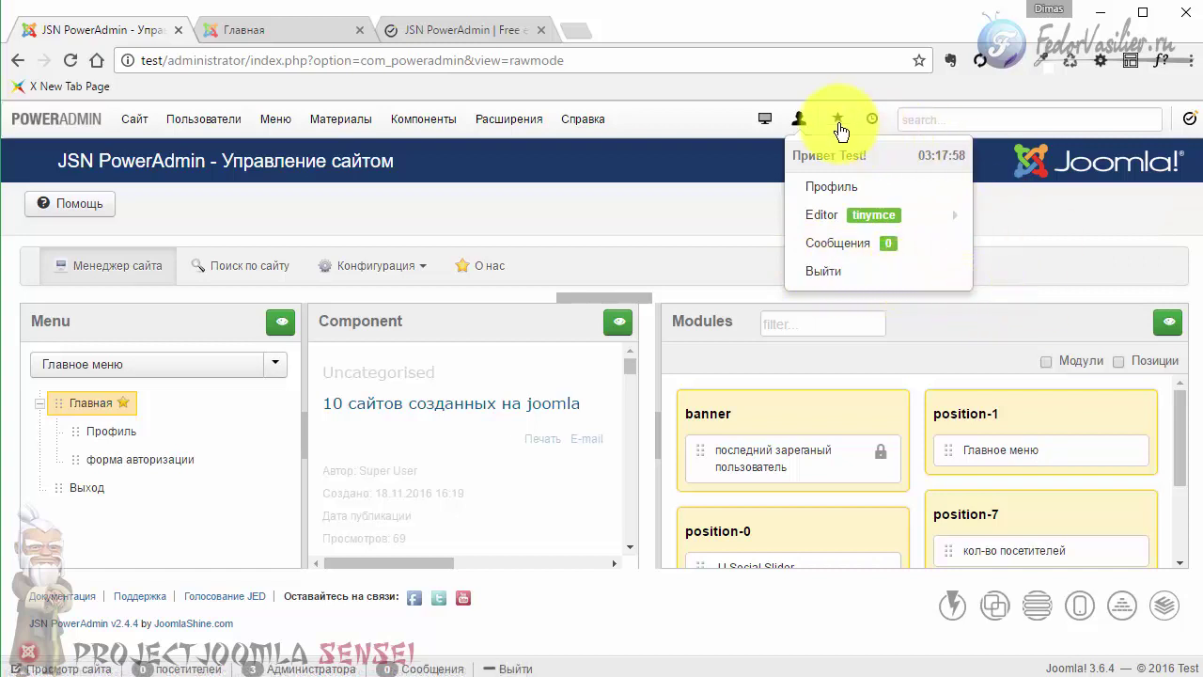
click(839, 126)
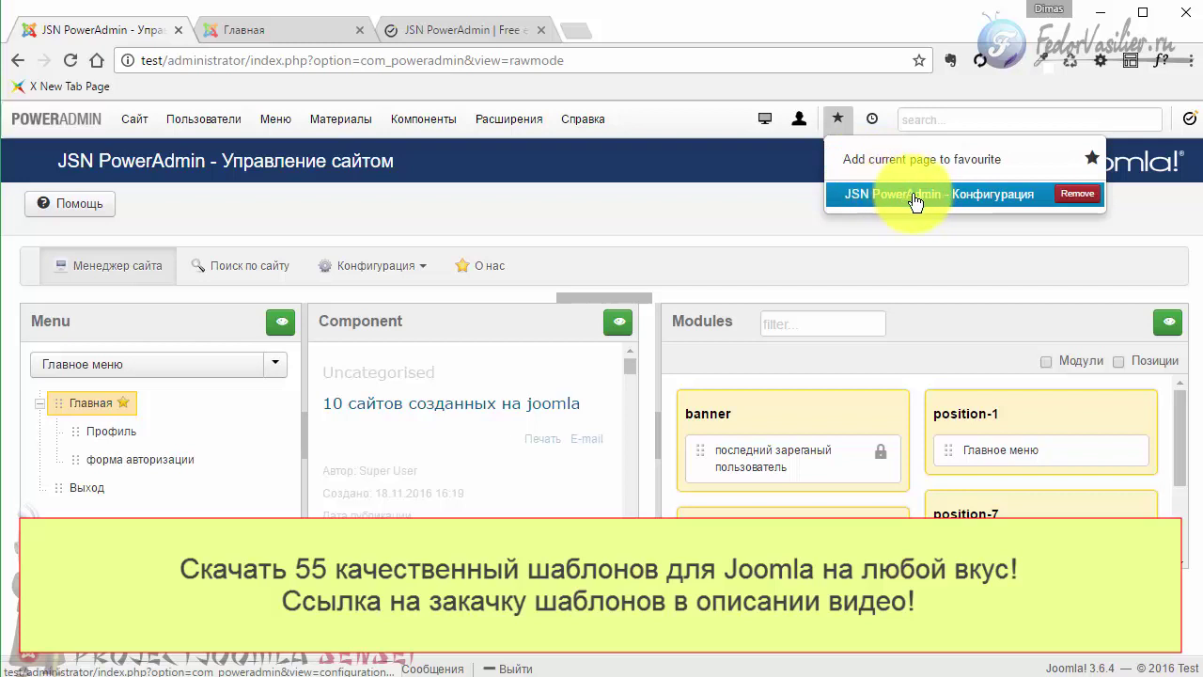
click(874, 124)
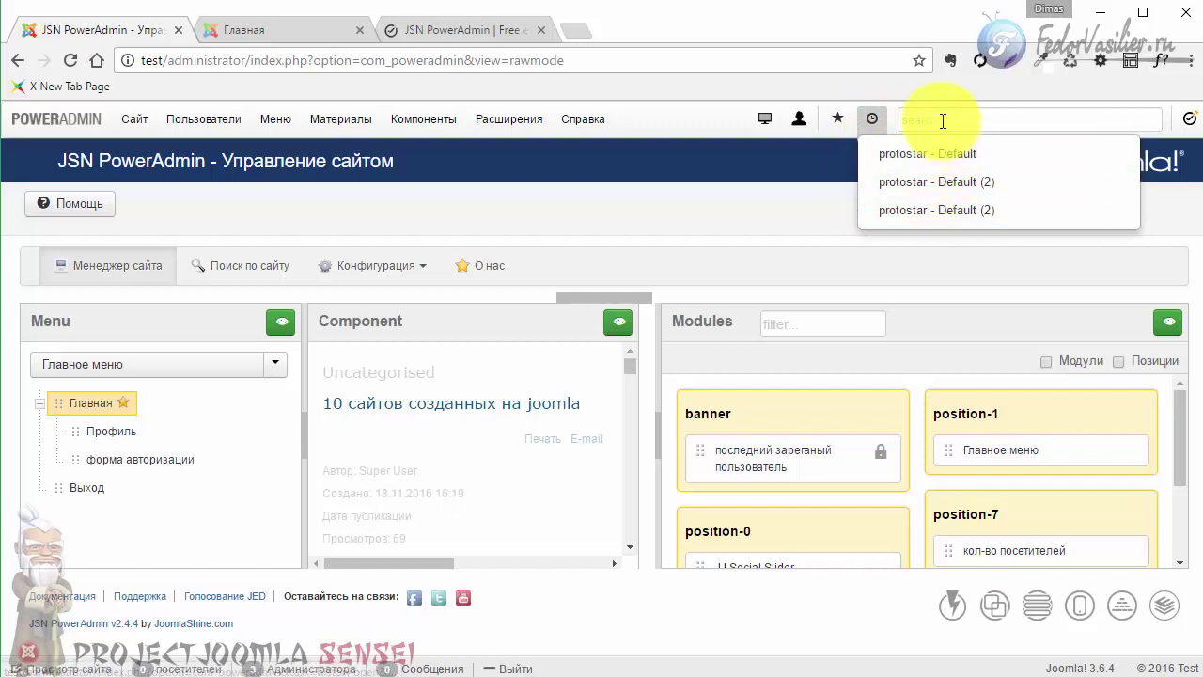
click(943, 120)
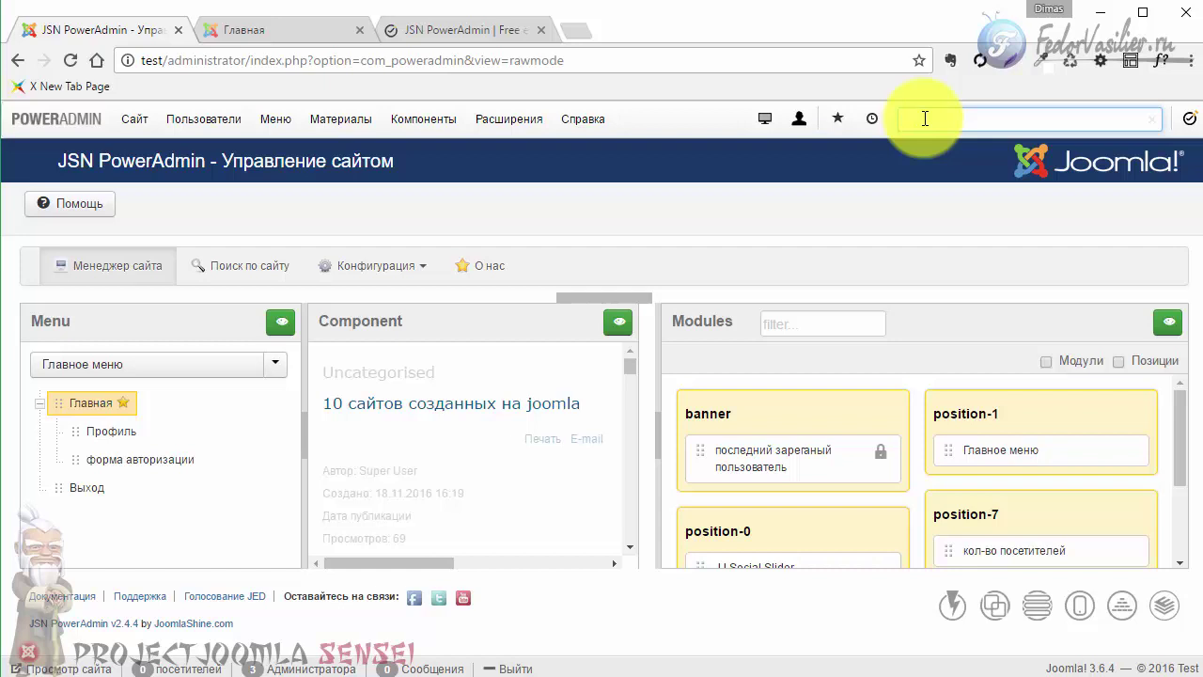
Open PowerAdmin's global parameters and review the User, Search & History and Enhancement settings
click(349, 266)
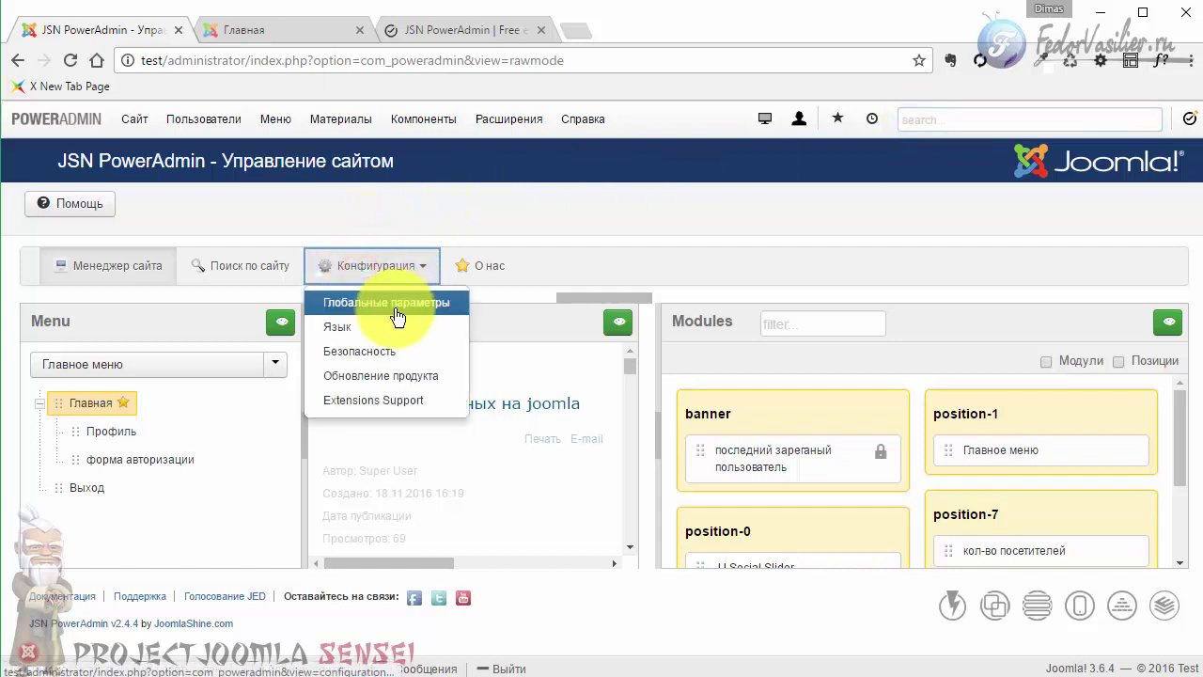
click(397, 315)
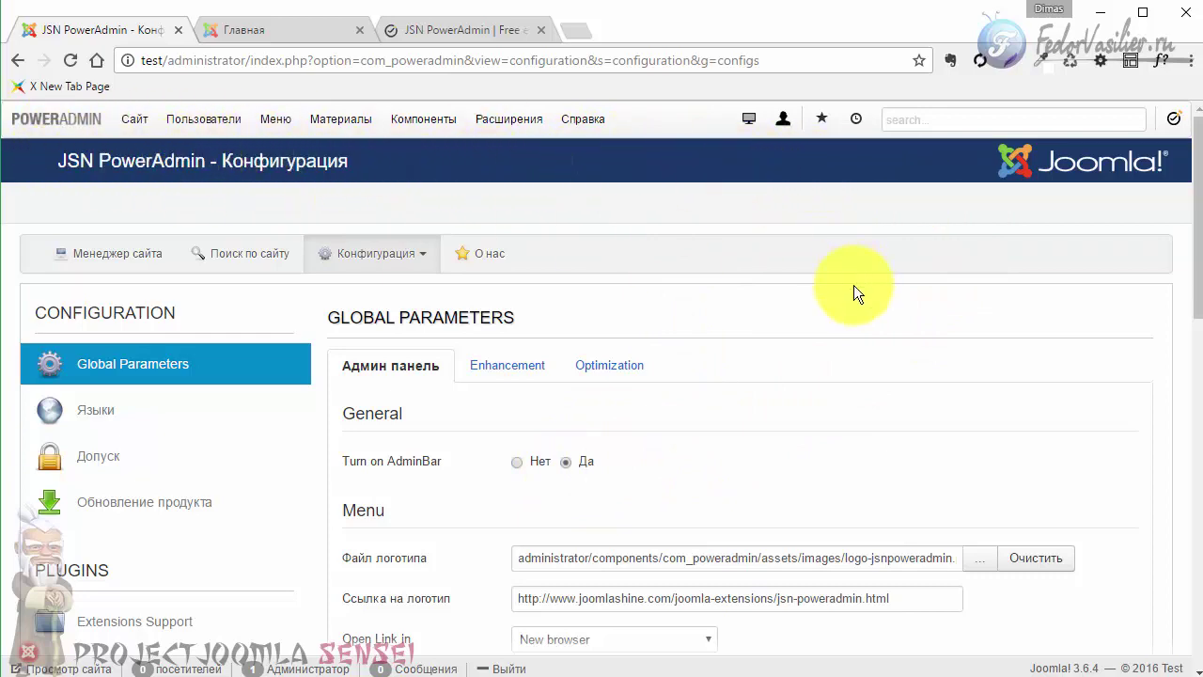
scroll(855, 285, down, 5)
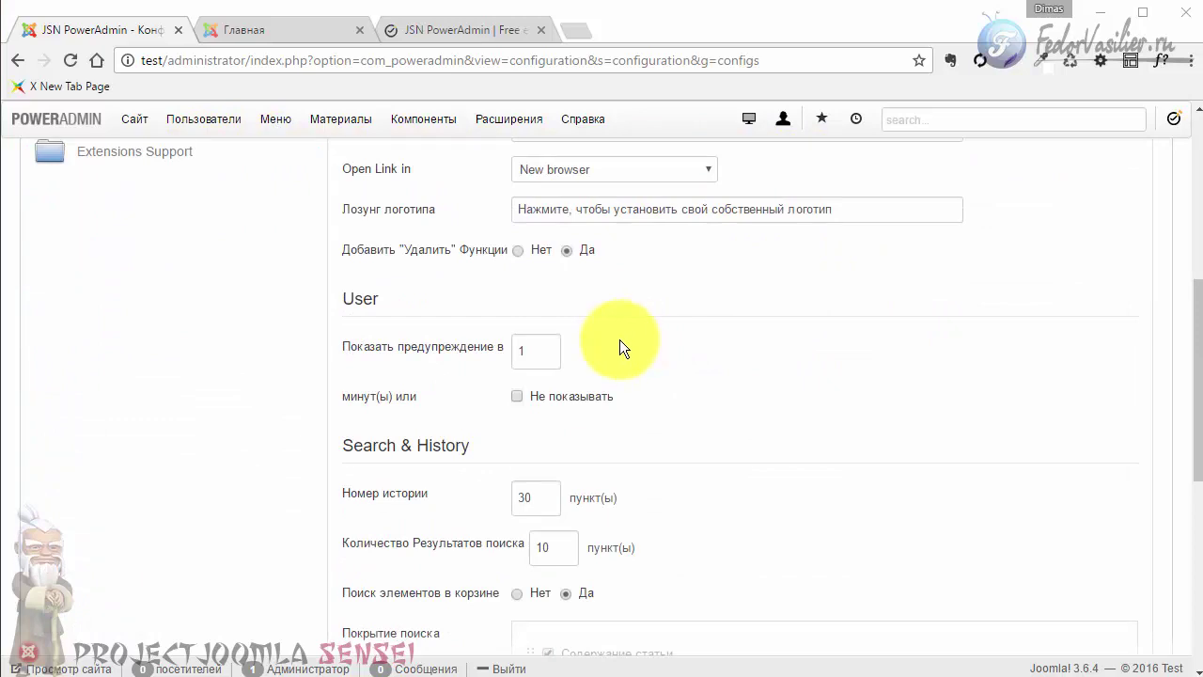
double_click(519, 349)
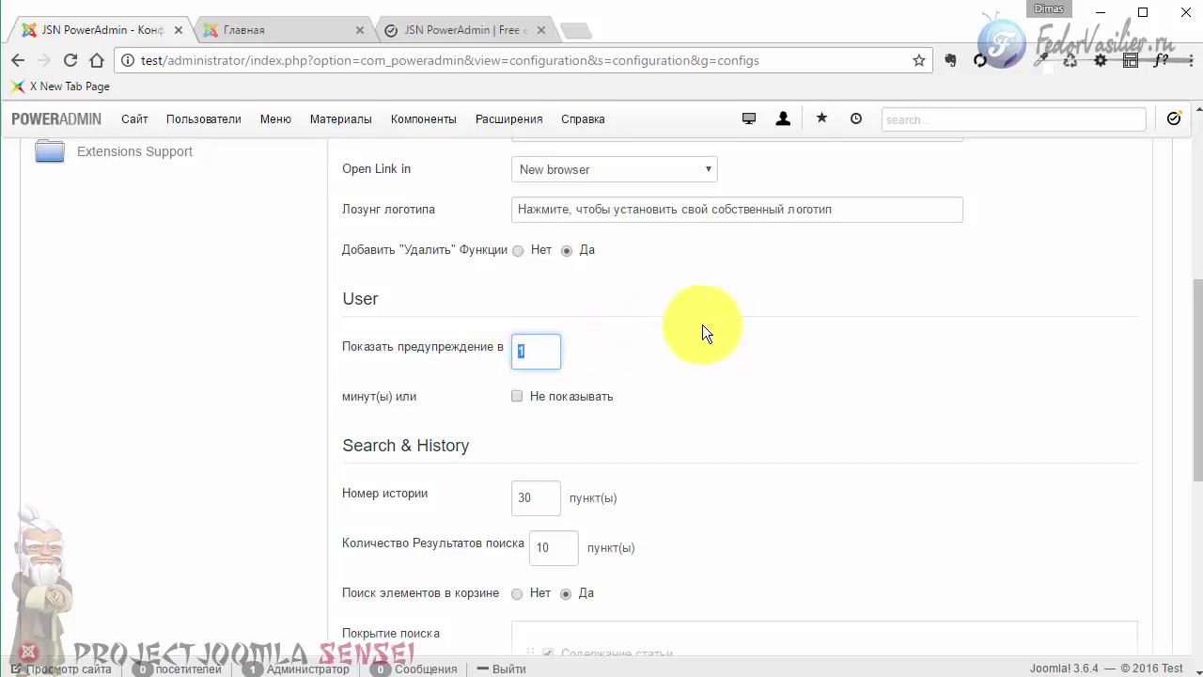
click(670, 345)
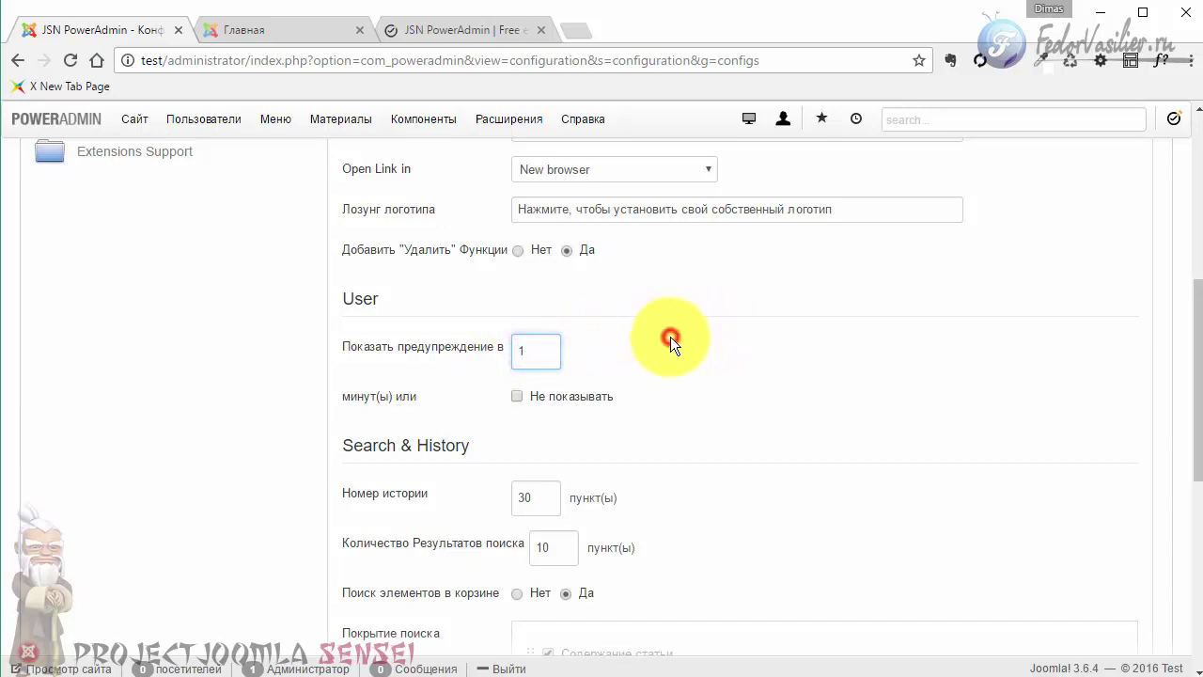
scroll(753, 348, down, 2)
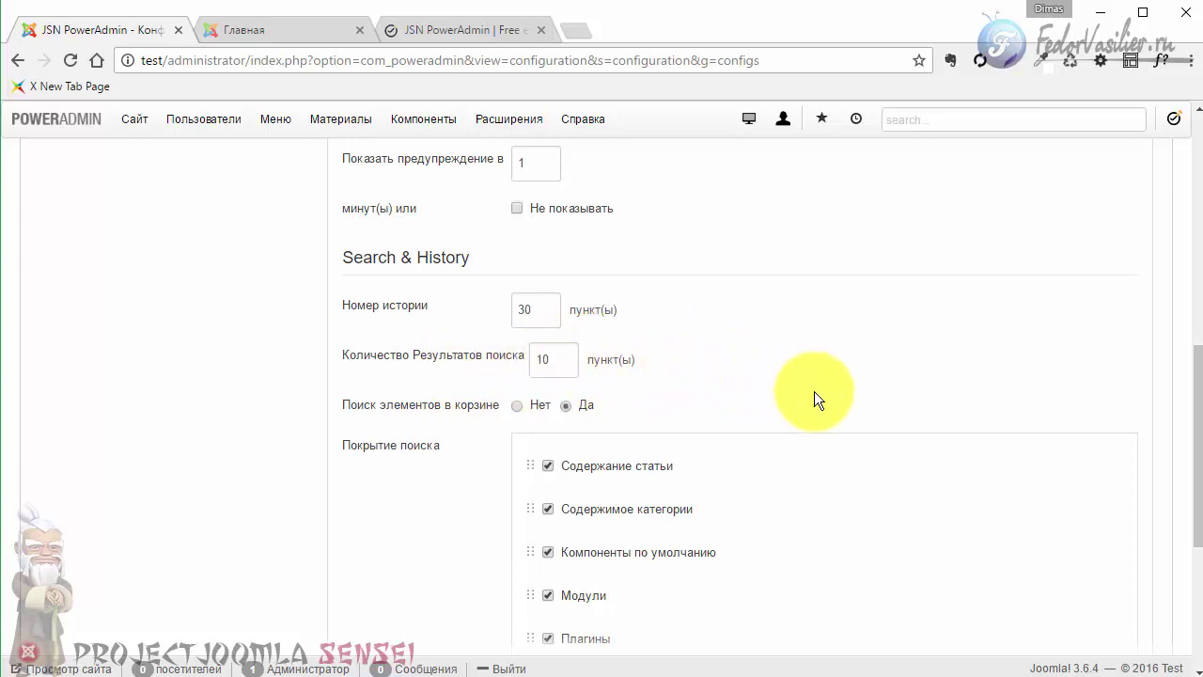
scroll(814, 391, down, 1)
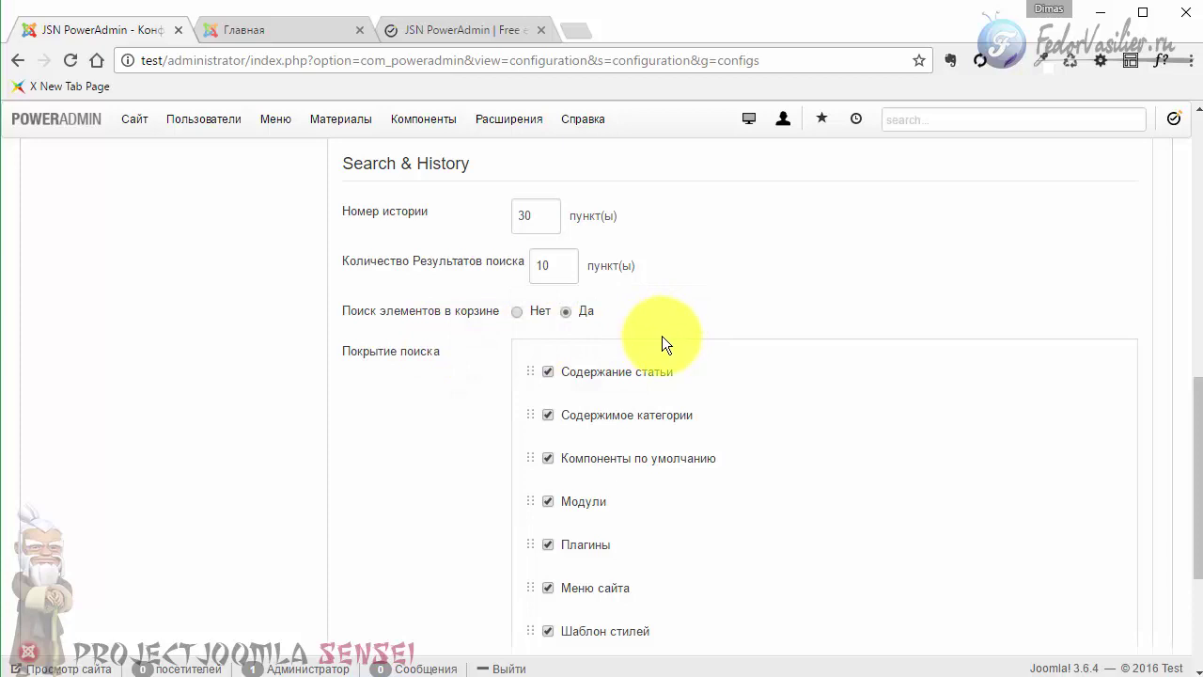
scroll(662, 336, down, 1)
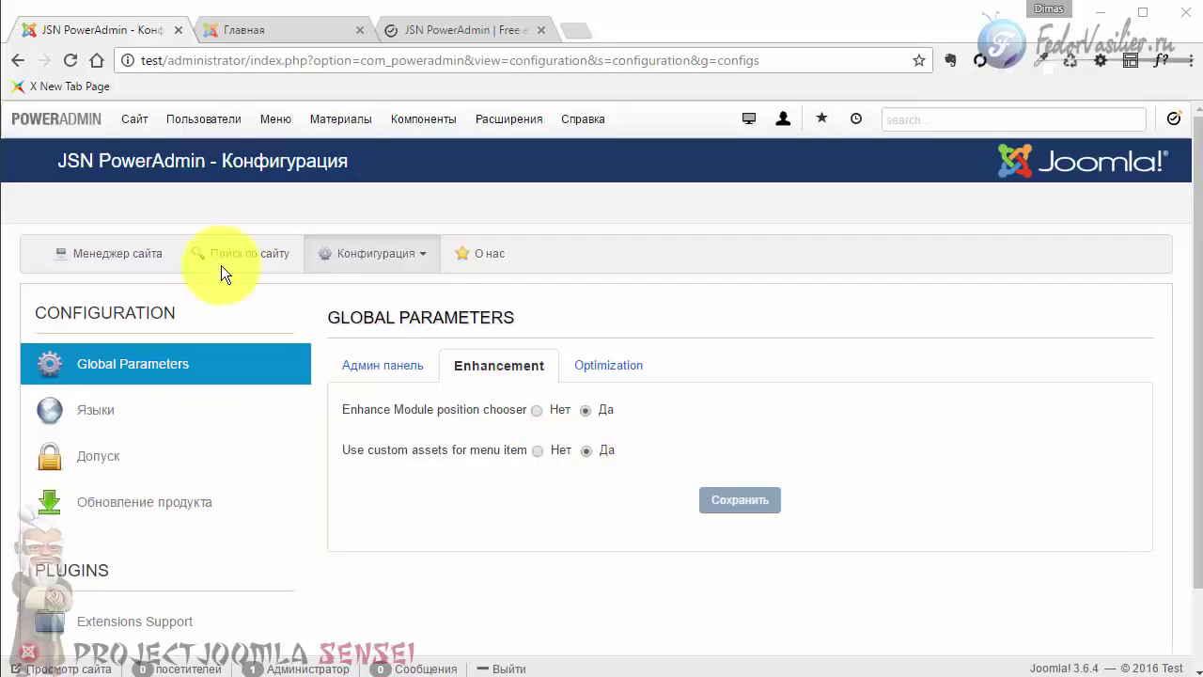
Return to the site manager and widen the Component pane at the expense of the Modules pane
click(90, 259)
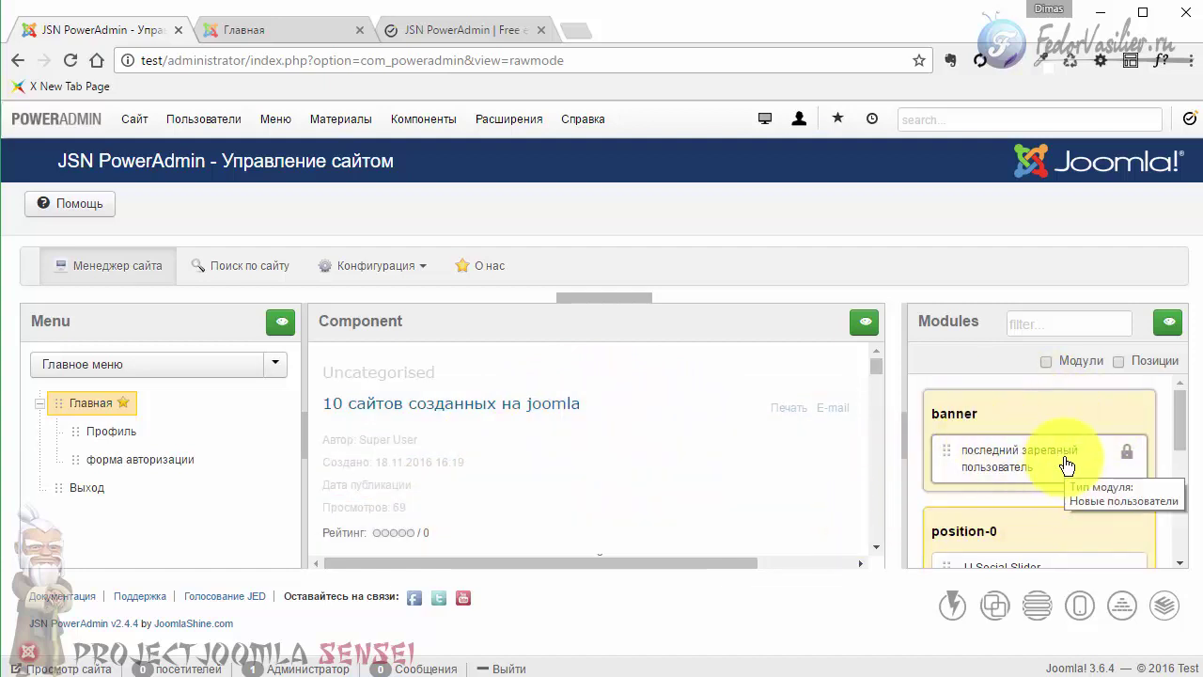
mouse_move(903, 441)
mouse_down()
mouse_move(658, 443)
mouse_move(757, 449)
mouse_move(889, 435)
mouse_move(978, 454)
mouse_move(1188, 438)
mouse_up()
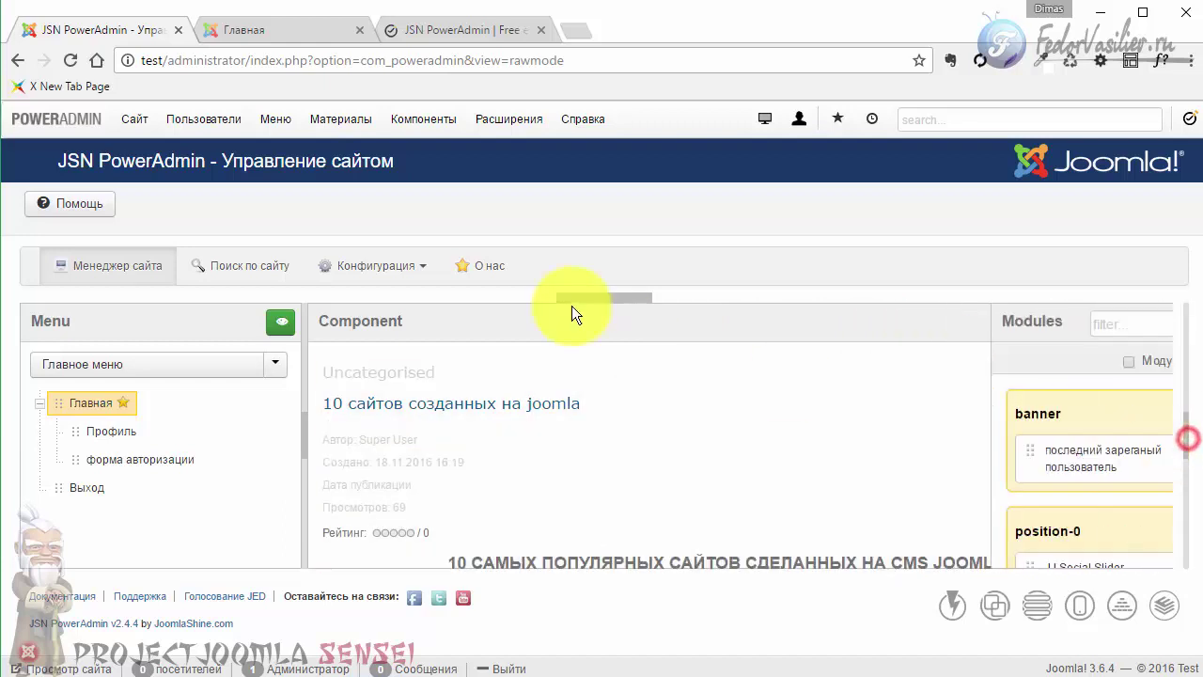
Collapse the page header above the site manager panes and restore it
click(591, 299)
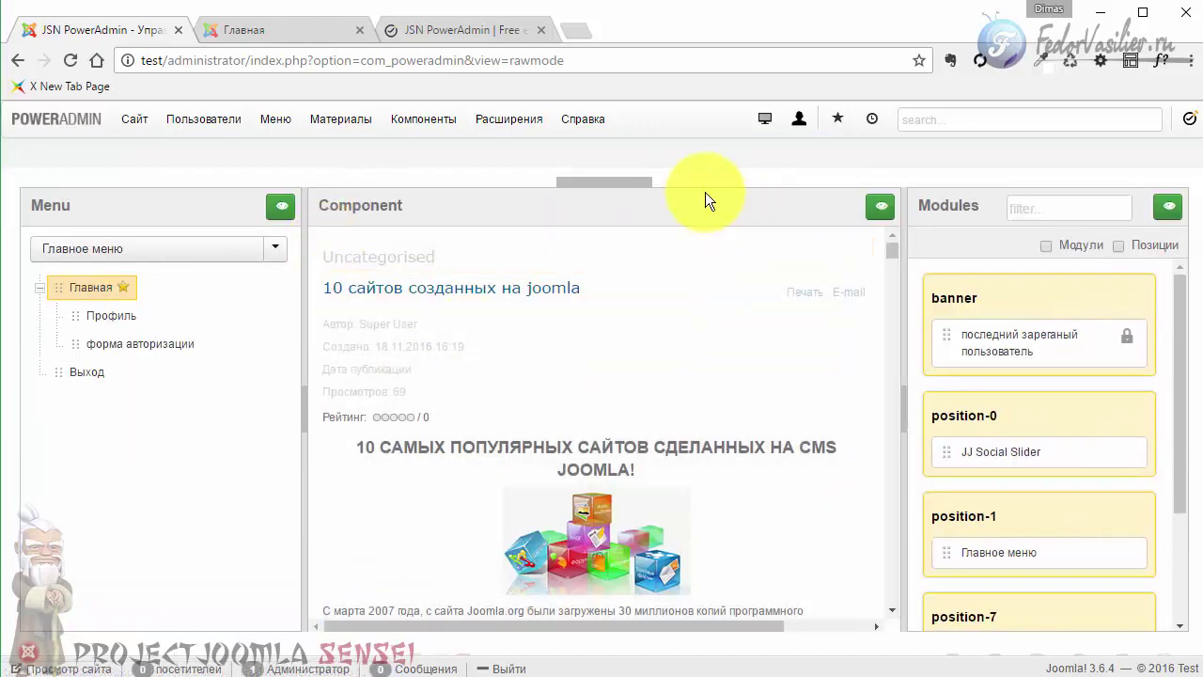
click(629, 182)
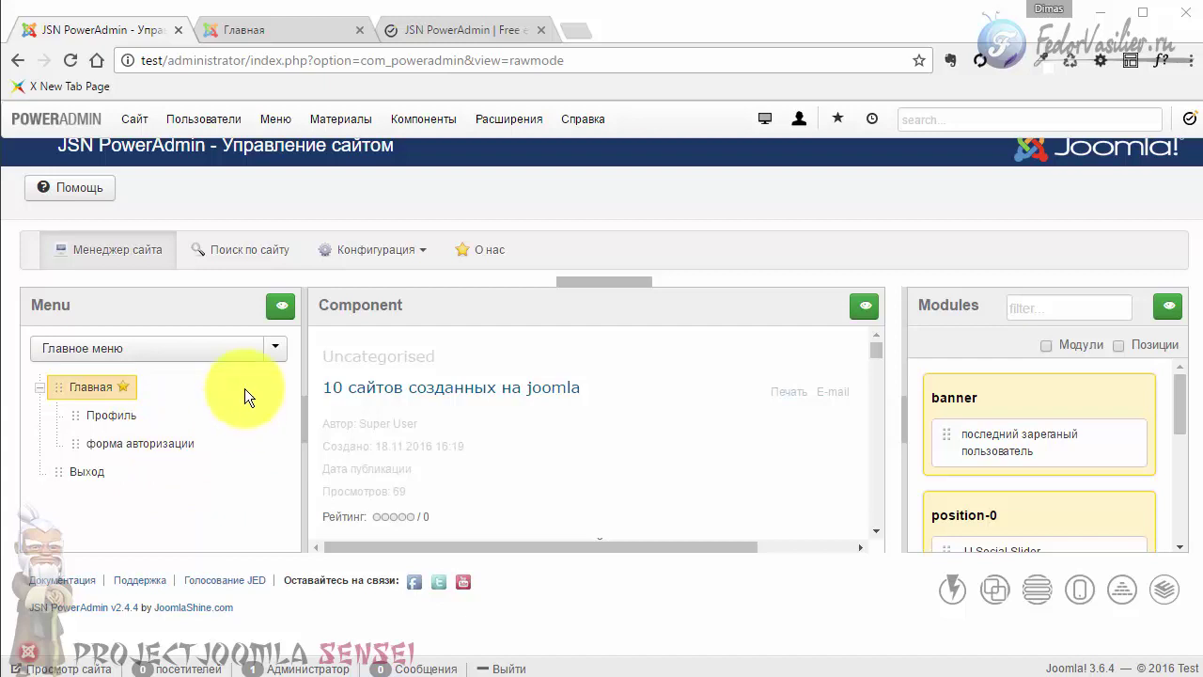
Examine the Главное меню selector's option for adding a menu and its context options, including Rebuild, Больше and Add menu item
scroll(243, 404, down, 1)
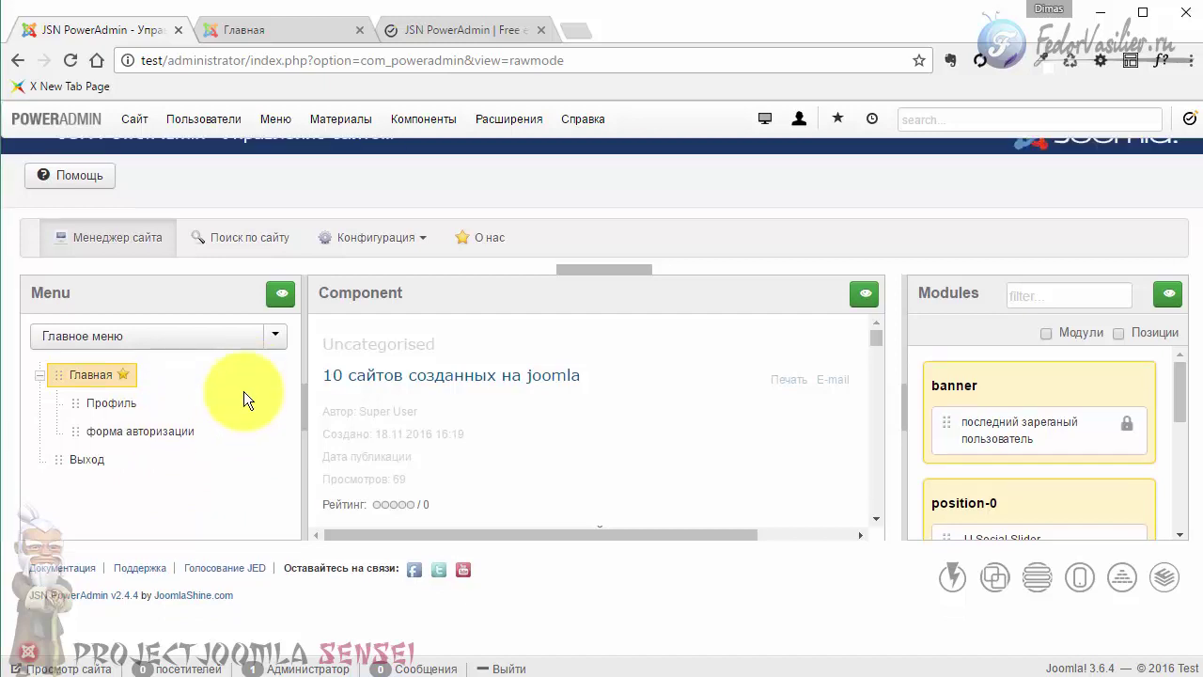
click(278, 338)
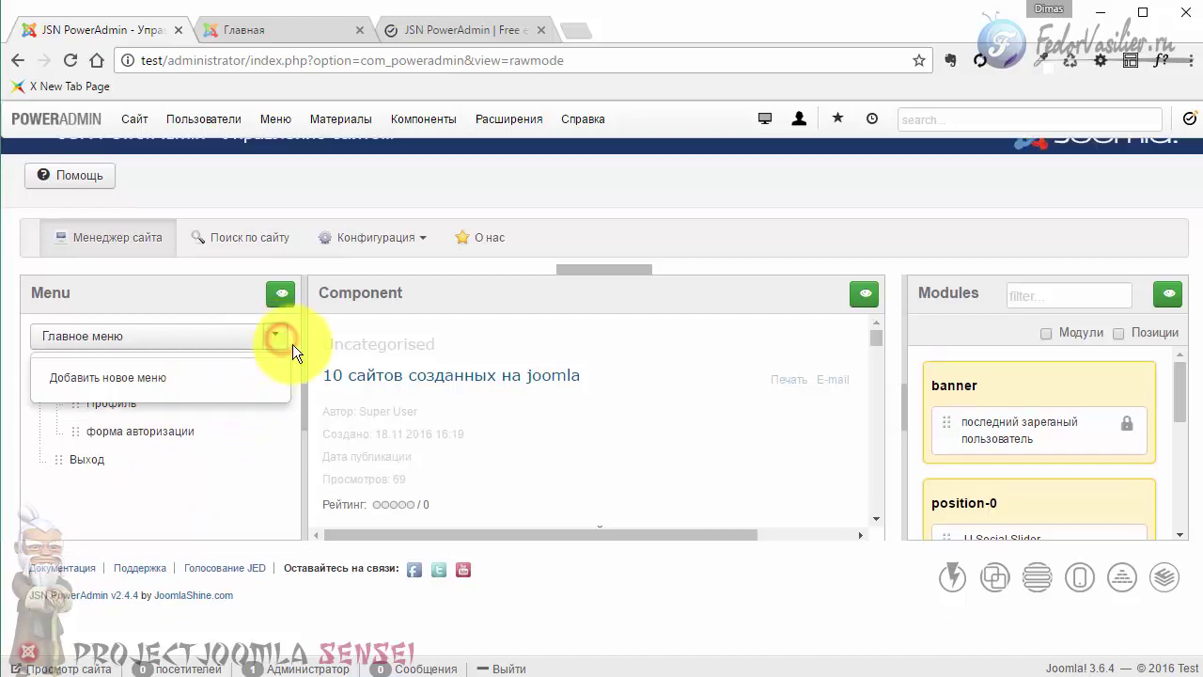
click(152, 378)
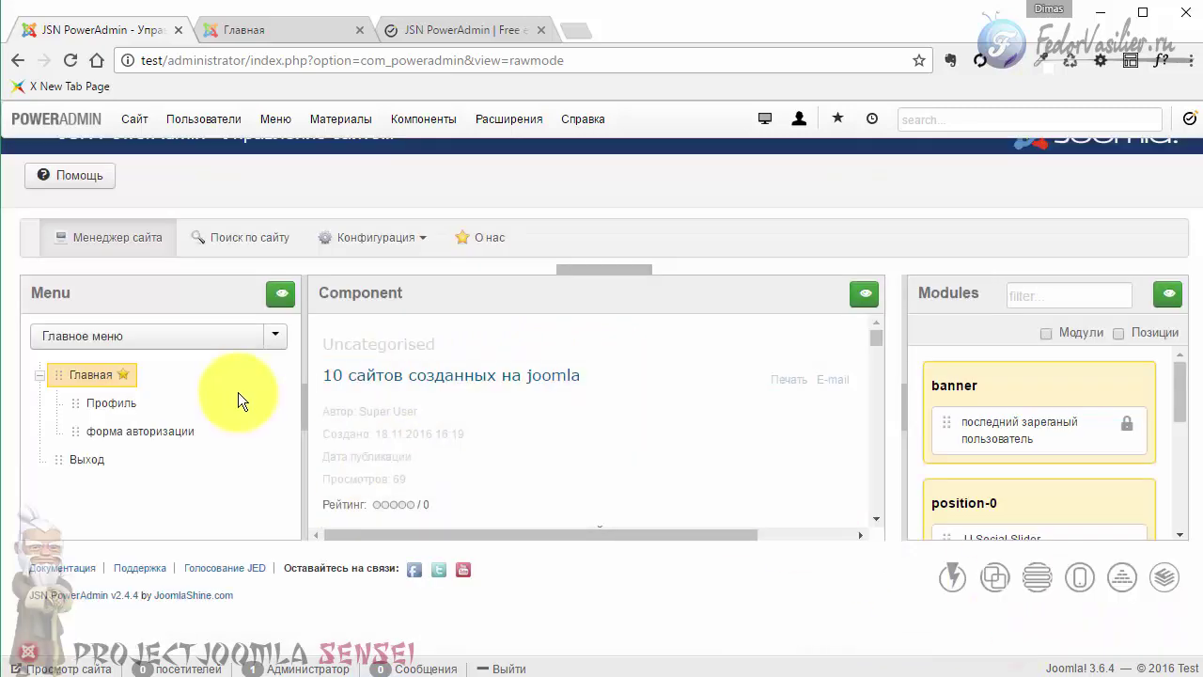
right_click(183, 344)
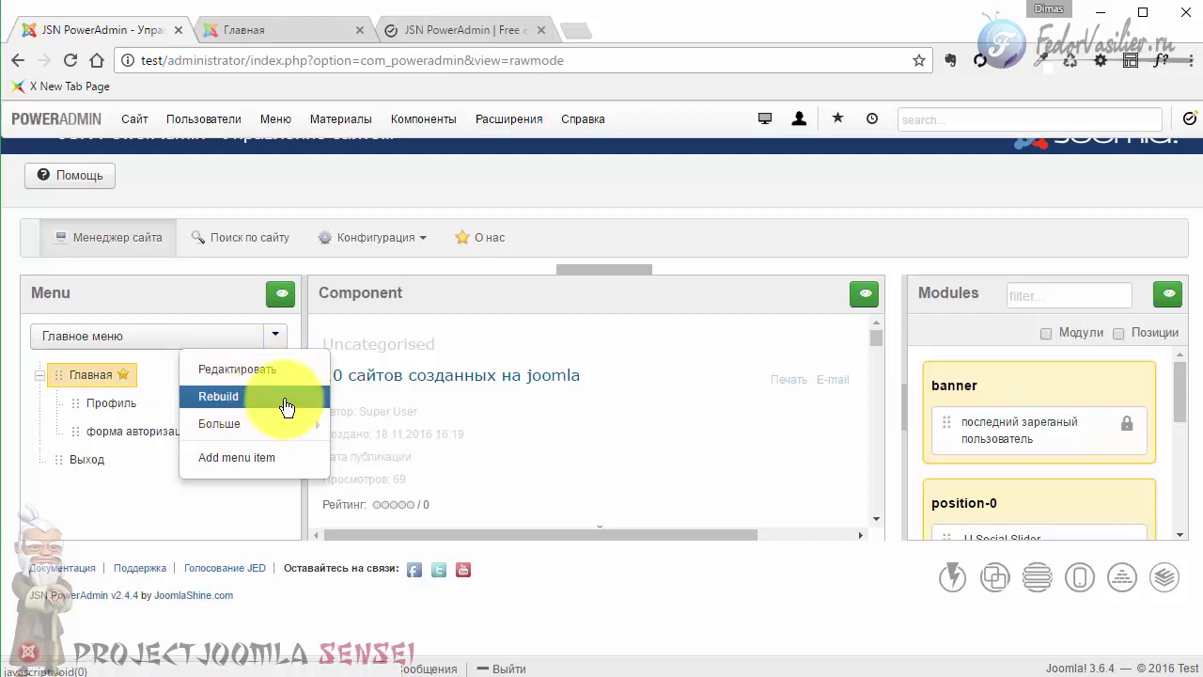
mouse_move(269, 428)
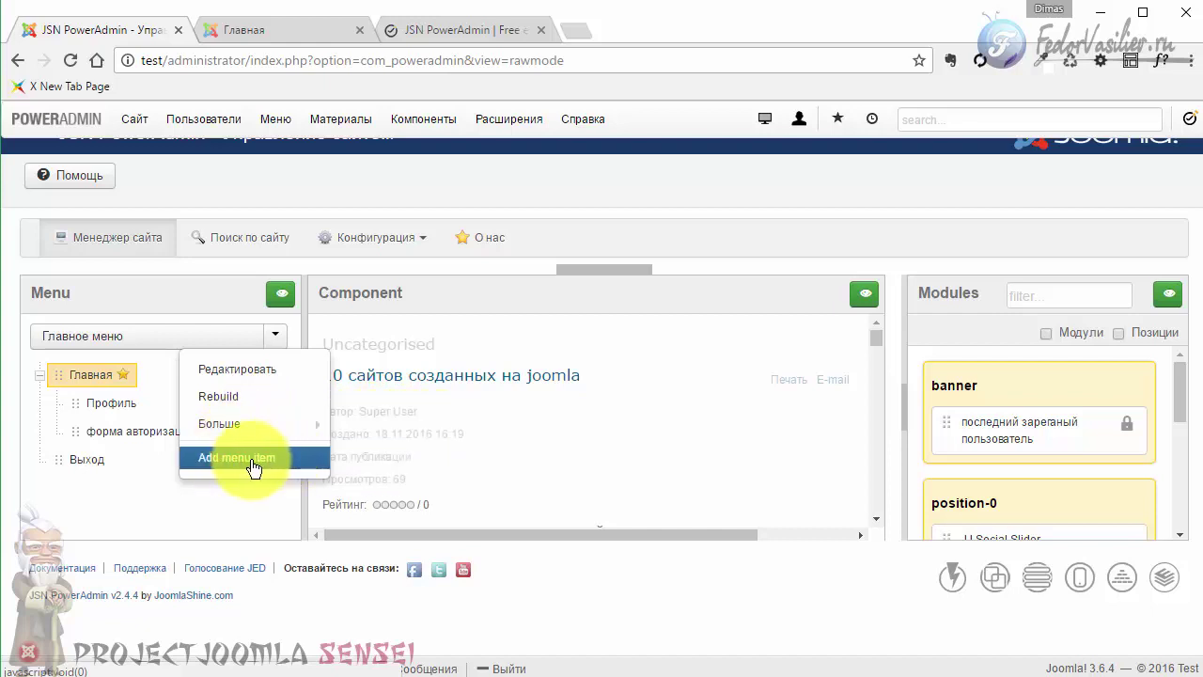
Nest the Выход menu item under Главная and inspect the context options of the форма авторизации item
drag(59, 461, 94, 411)
right_click(135, 430)
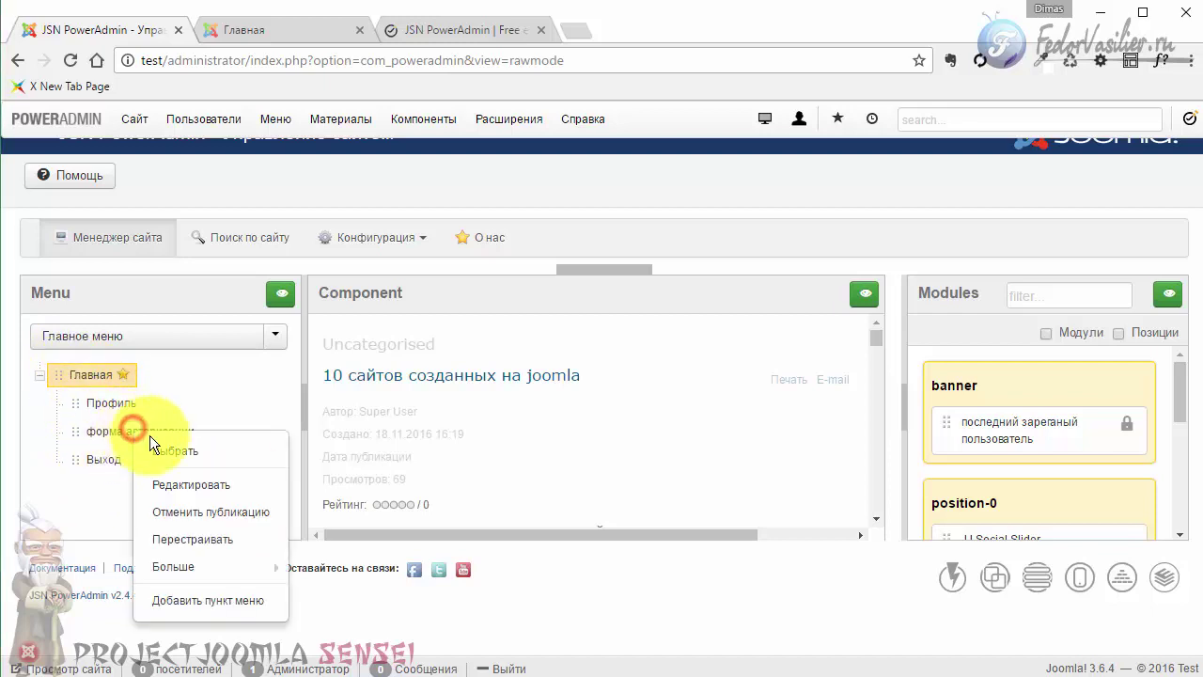
mouse_move(240, 569)
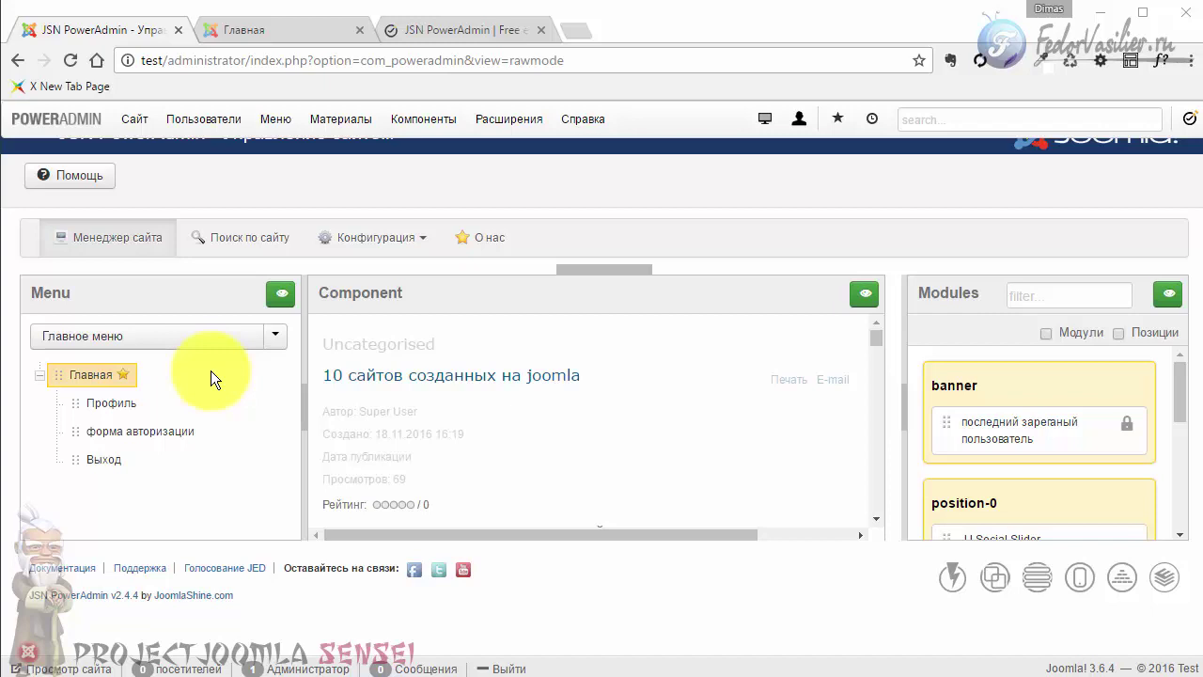
Open the custom assets settings (Загрузка пользовательских активов) for the Главная menu item
right_click(113, 376)
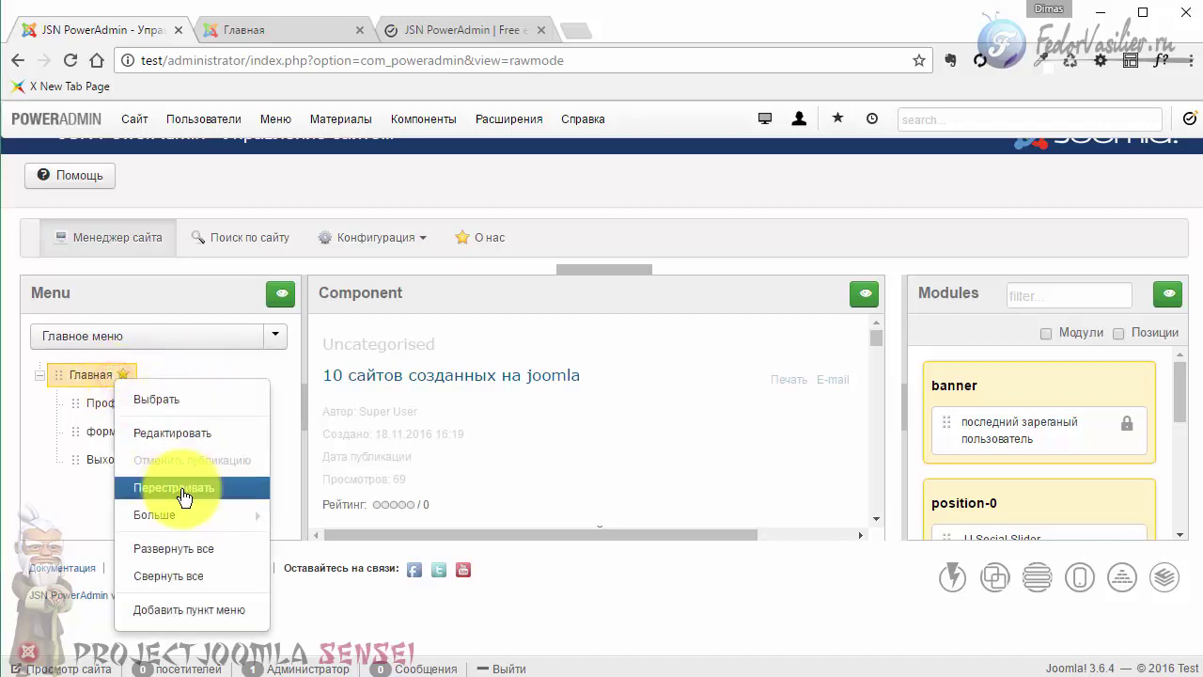
mouse_move(224, 517)
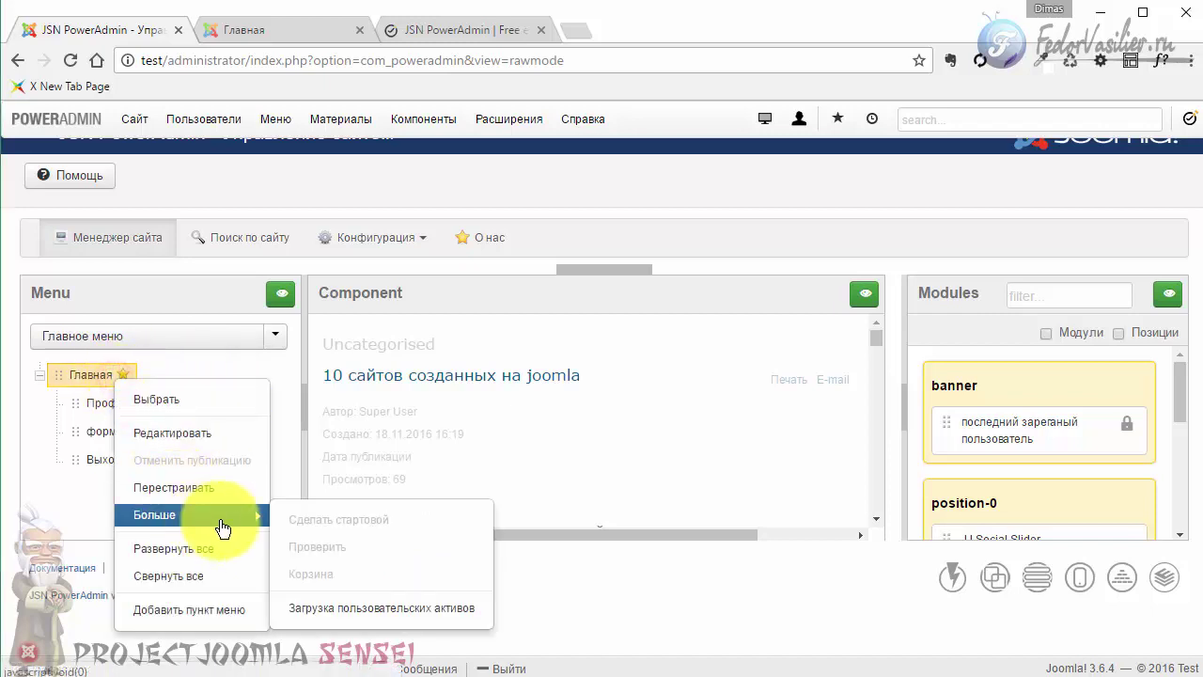
click(442, 613)
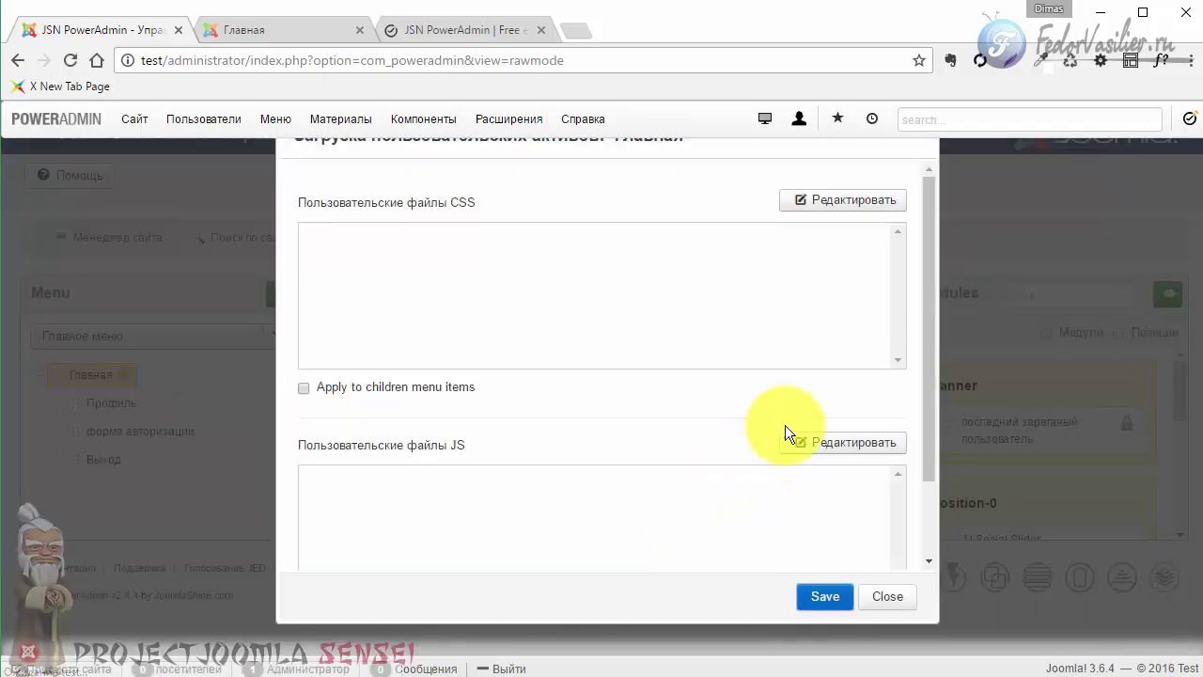
click(846, 200)
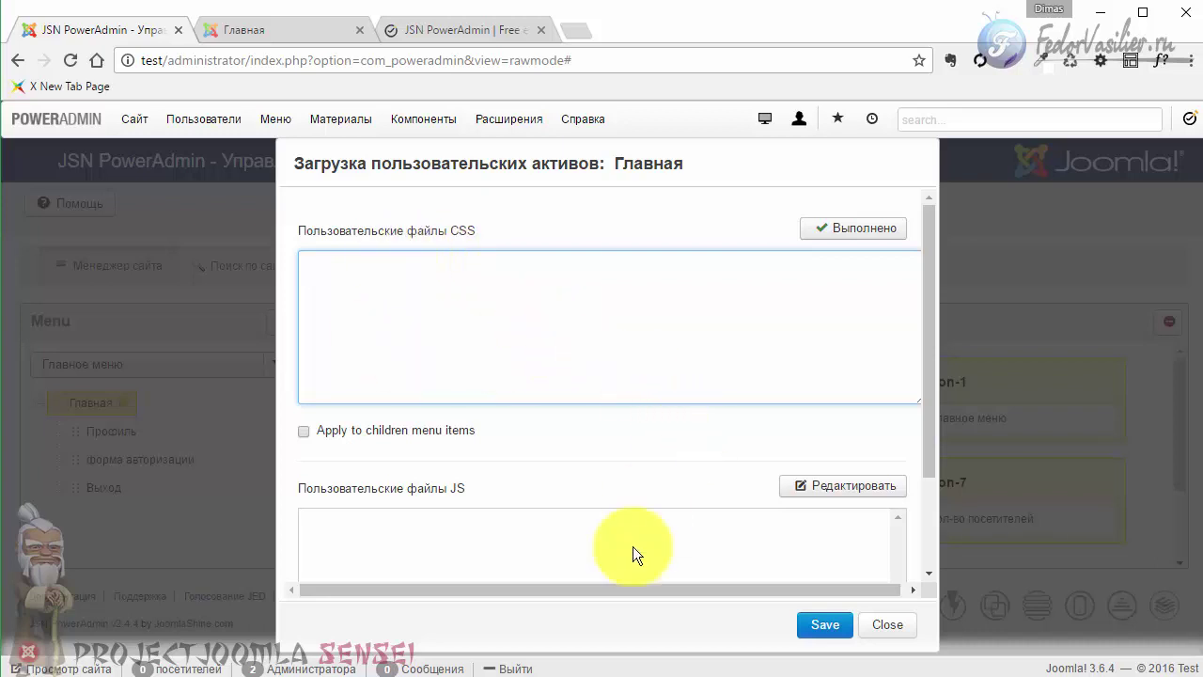
click(648, 669)
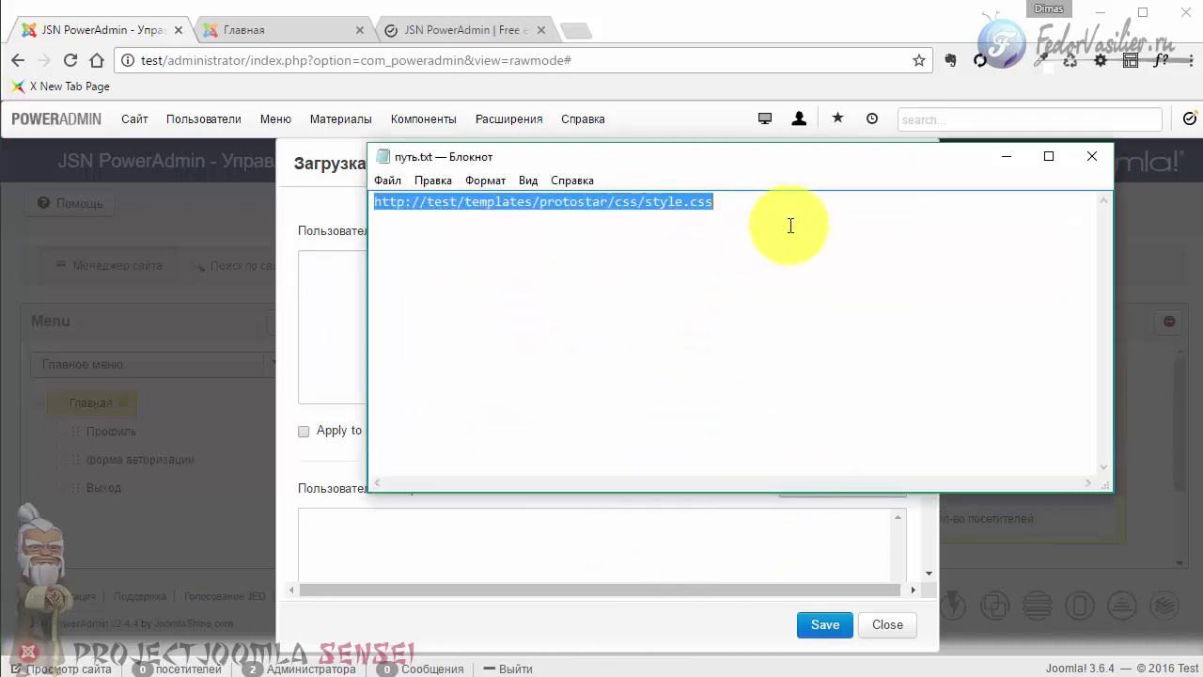
click(1006, 156)
text(http://test/templates/protostar/css/style.css)
click(873, 230)
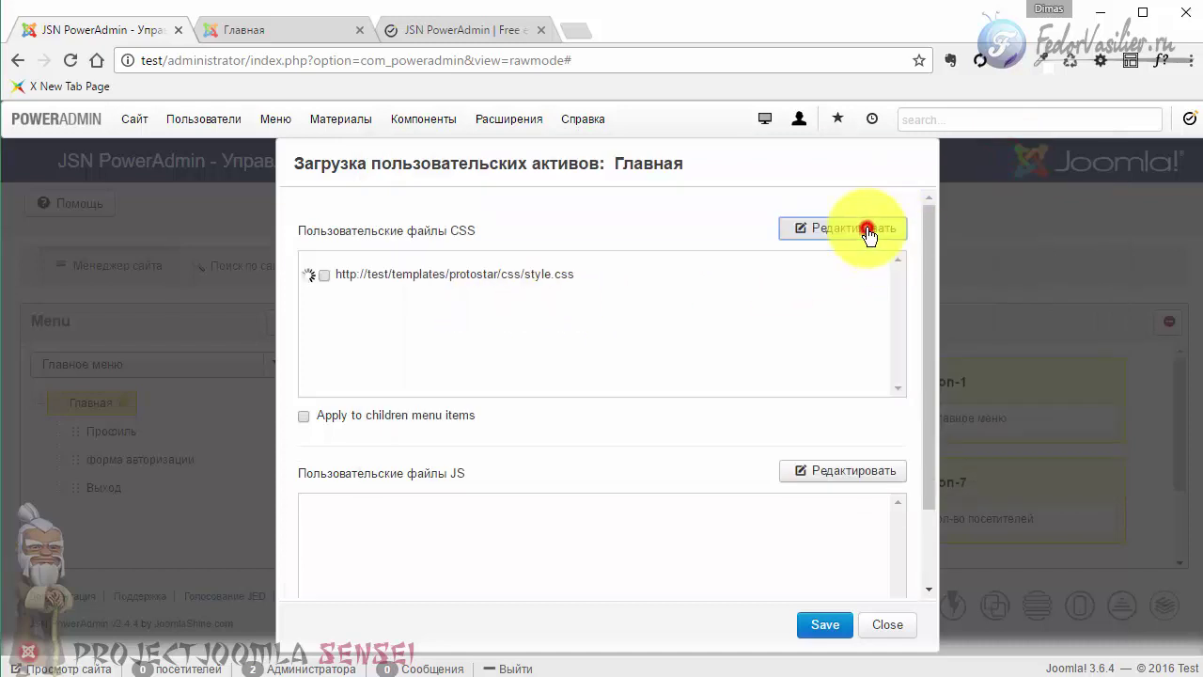
click(324, 280)
click(818, 624)
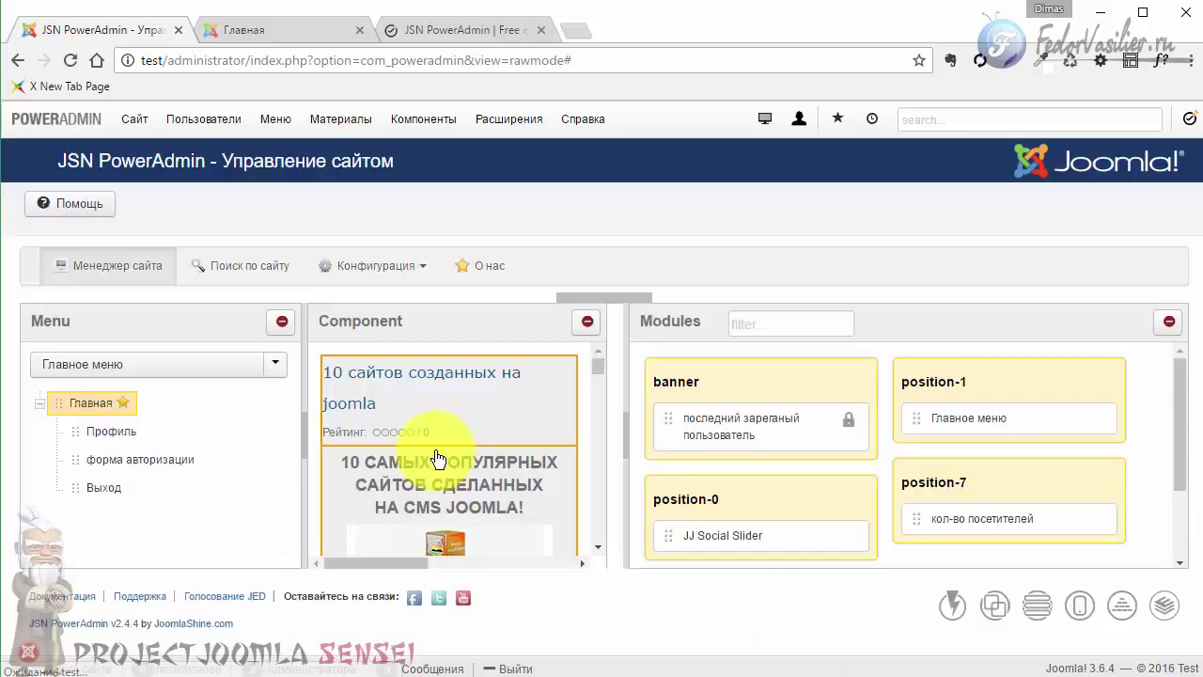
Check the site's Главная page in the front end and return to the PowerAdmin site manager
click(253, 34)
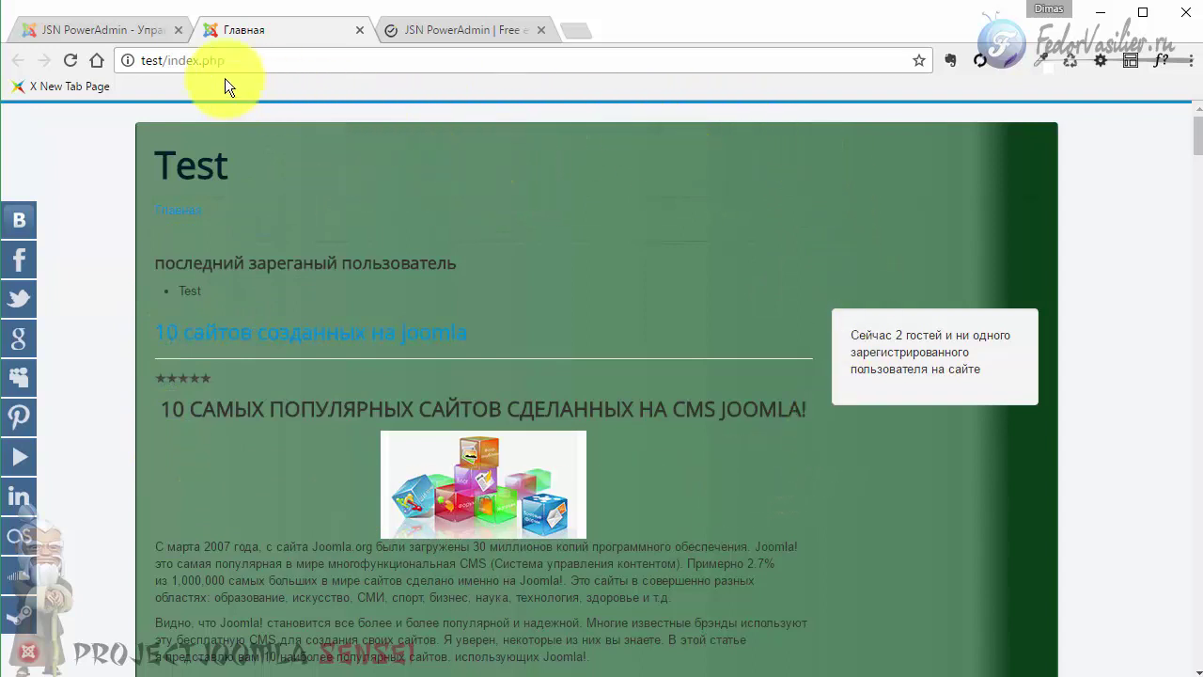
click(113, 33)
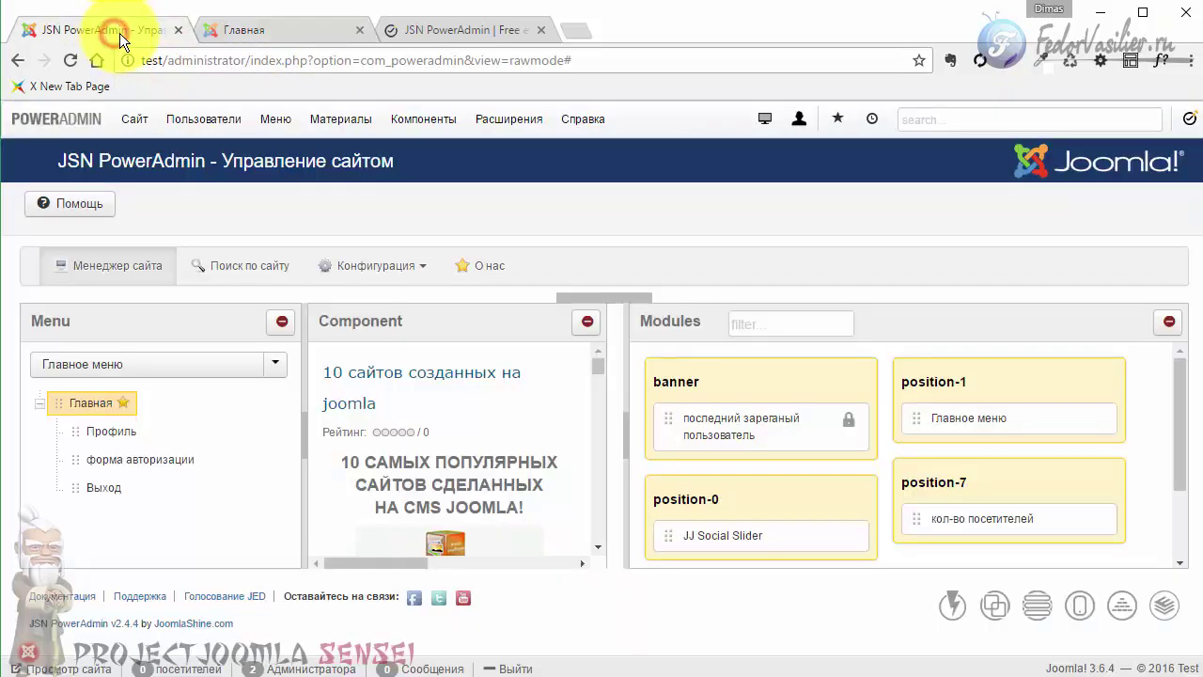
Unpublish the форма авторизации menu item and show unpublished items in the Menu pane
right_click(173, 458)
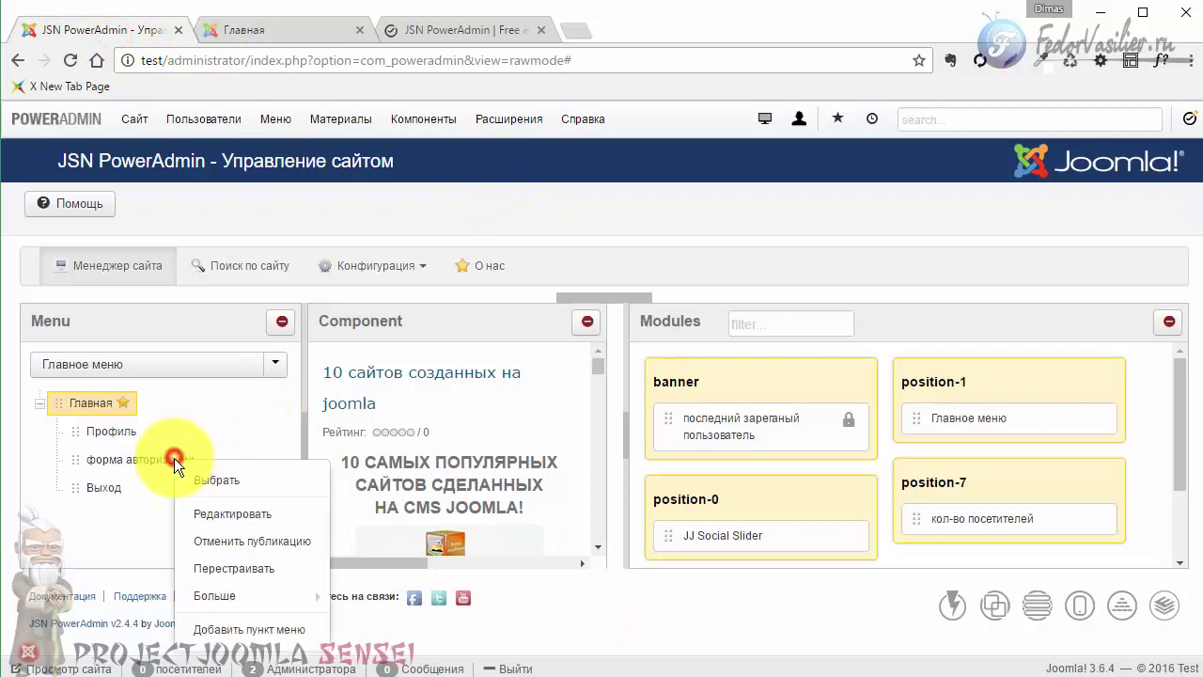
click(268, 552)
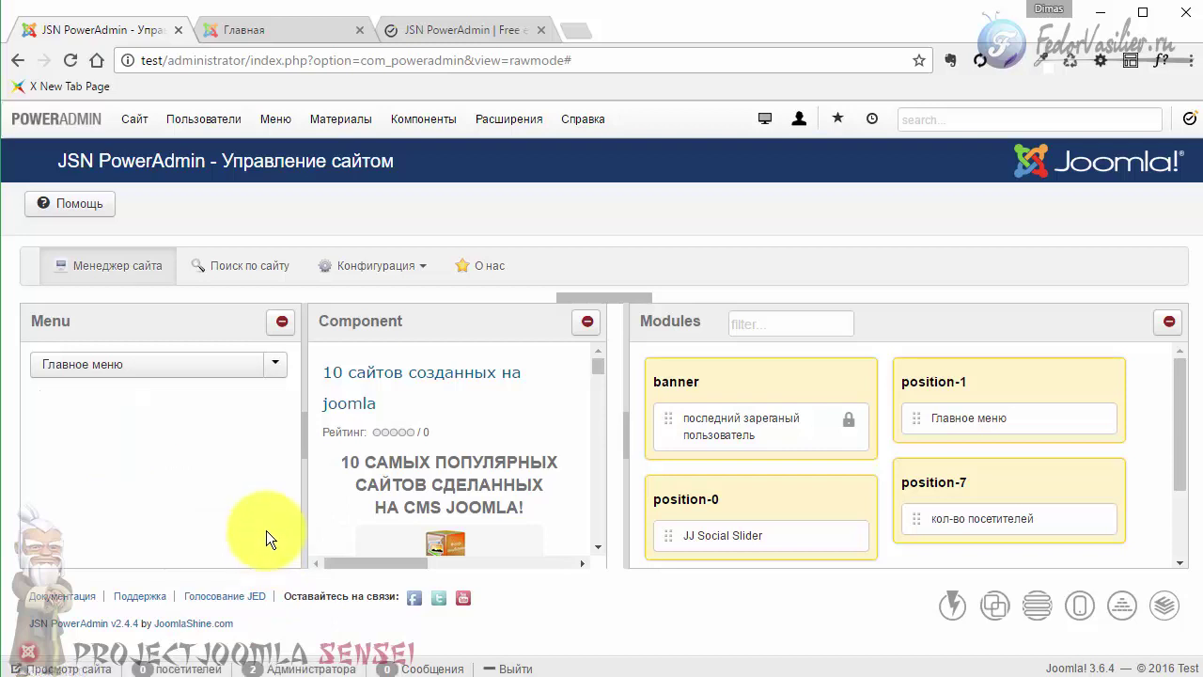
click(282, 323)
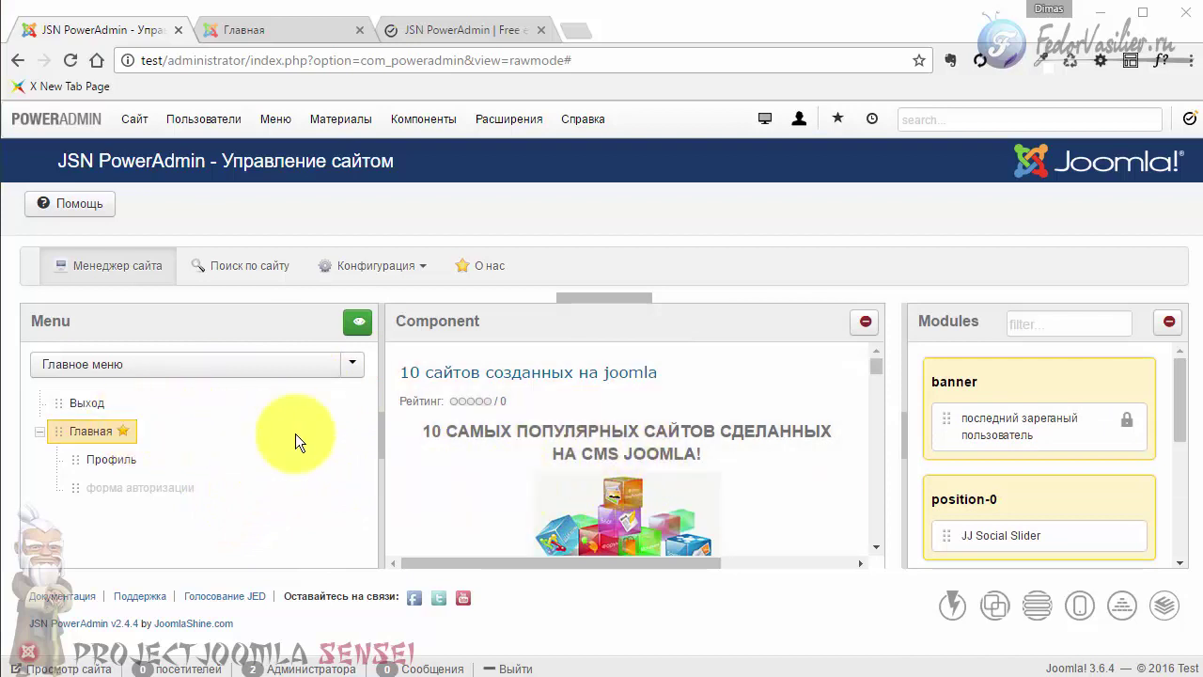
Inspect the article's context options in the Component pane and show the article's hidden elements
click(767, 482)
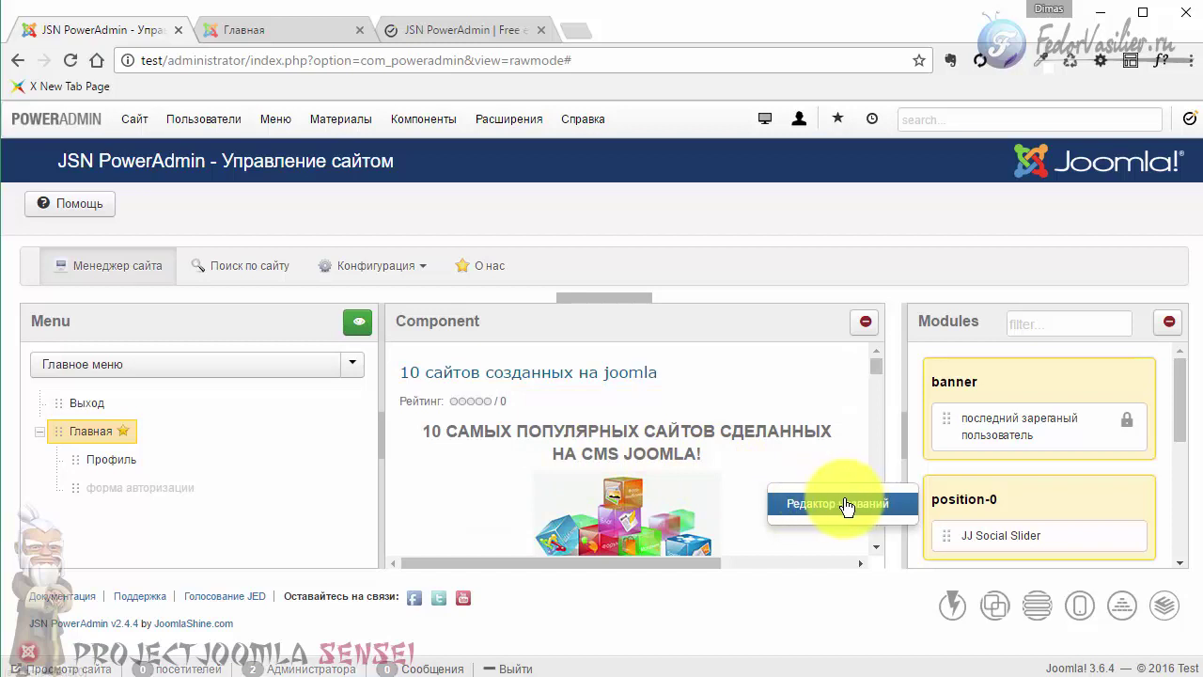
click(764, 444)
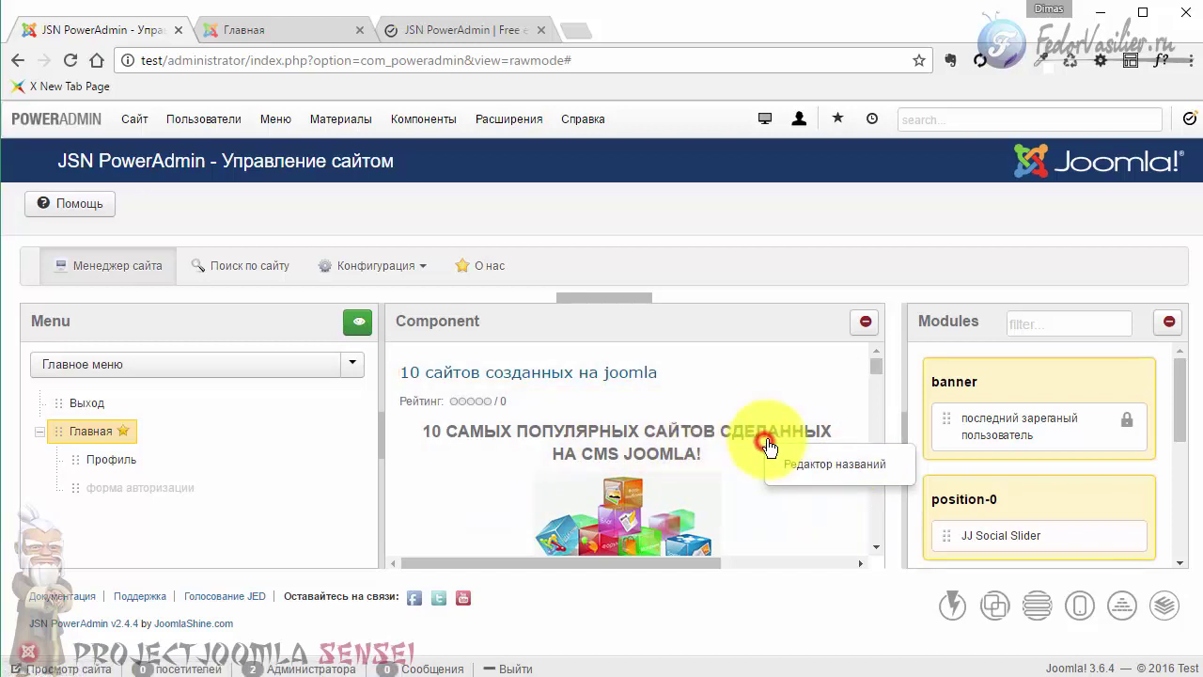
click(866, 323)
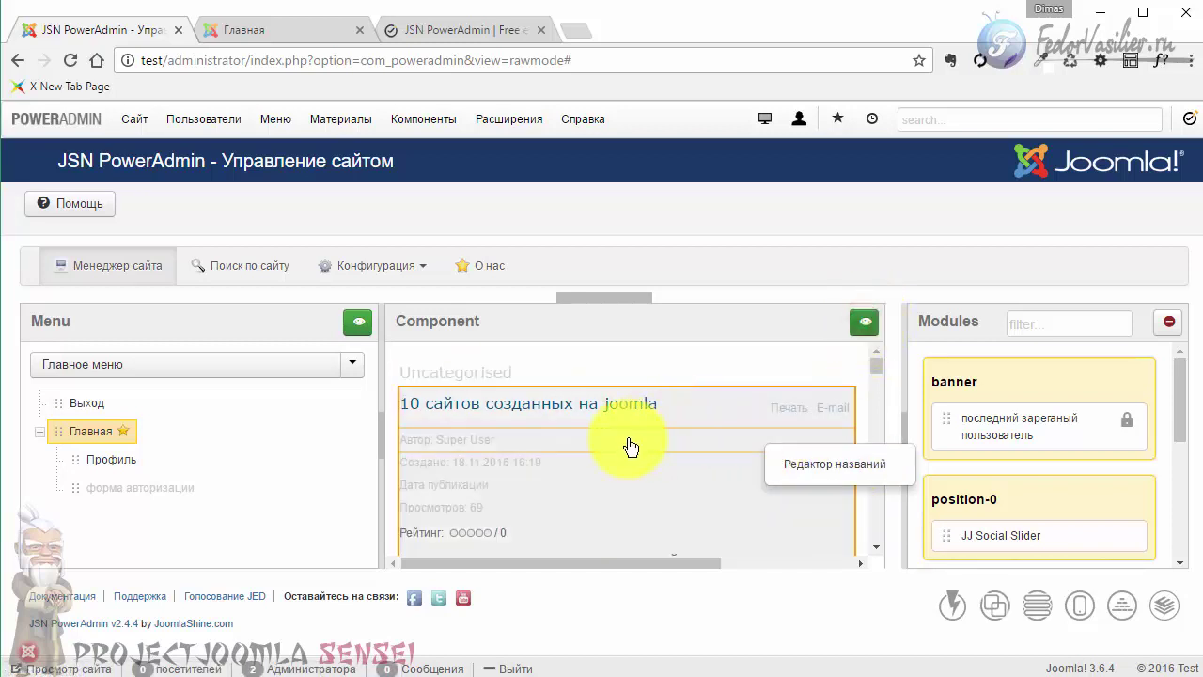
Review the hidden author line's display options, enable its links only for this page and look through the article body
click(579, 480)
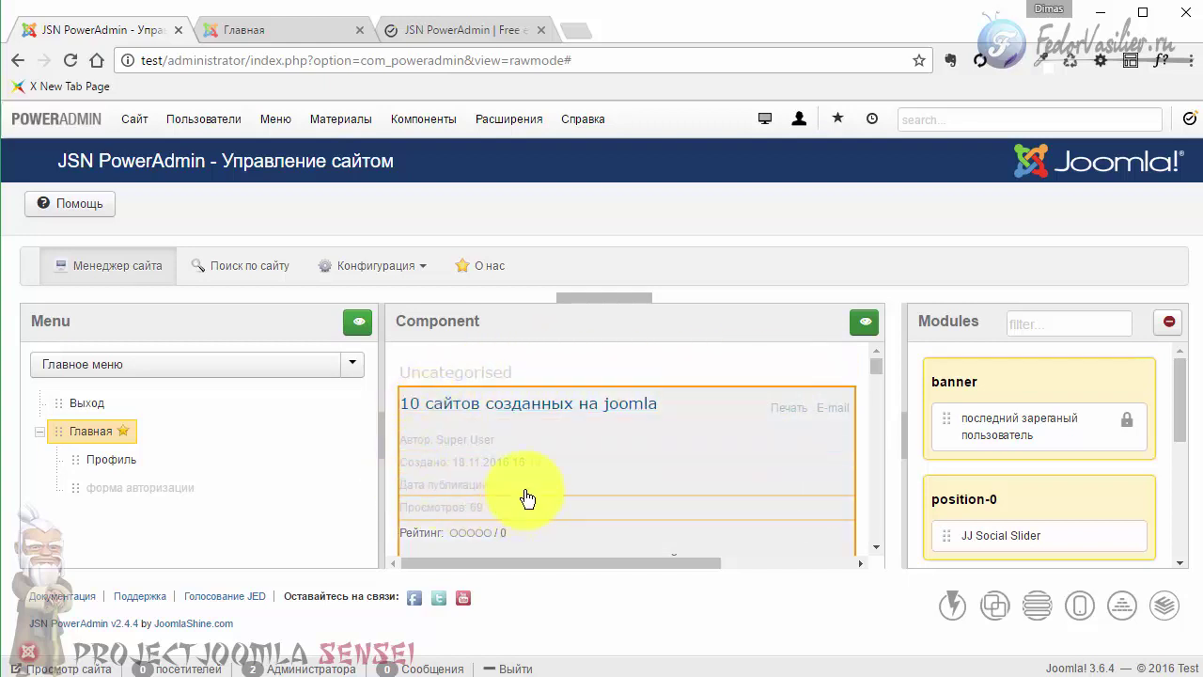
right_click(510, 436)
mouse_move(603, 459)
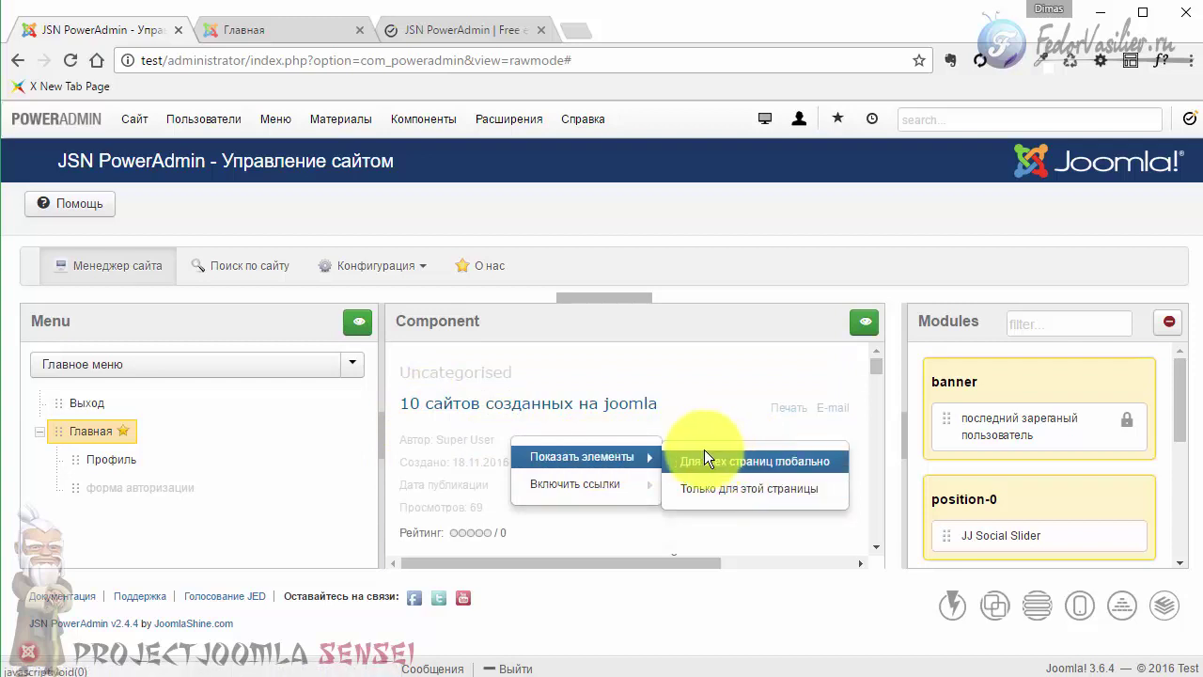
mouse_move(649, 484)
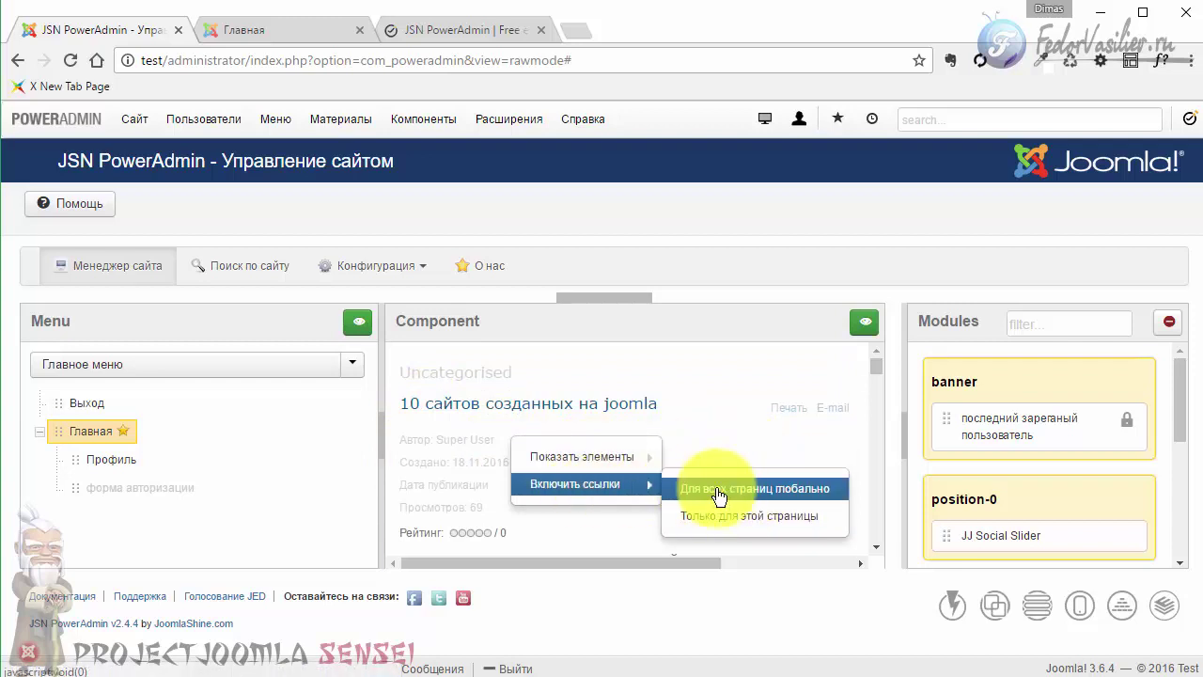
click(780, 519)
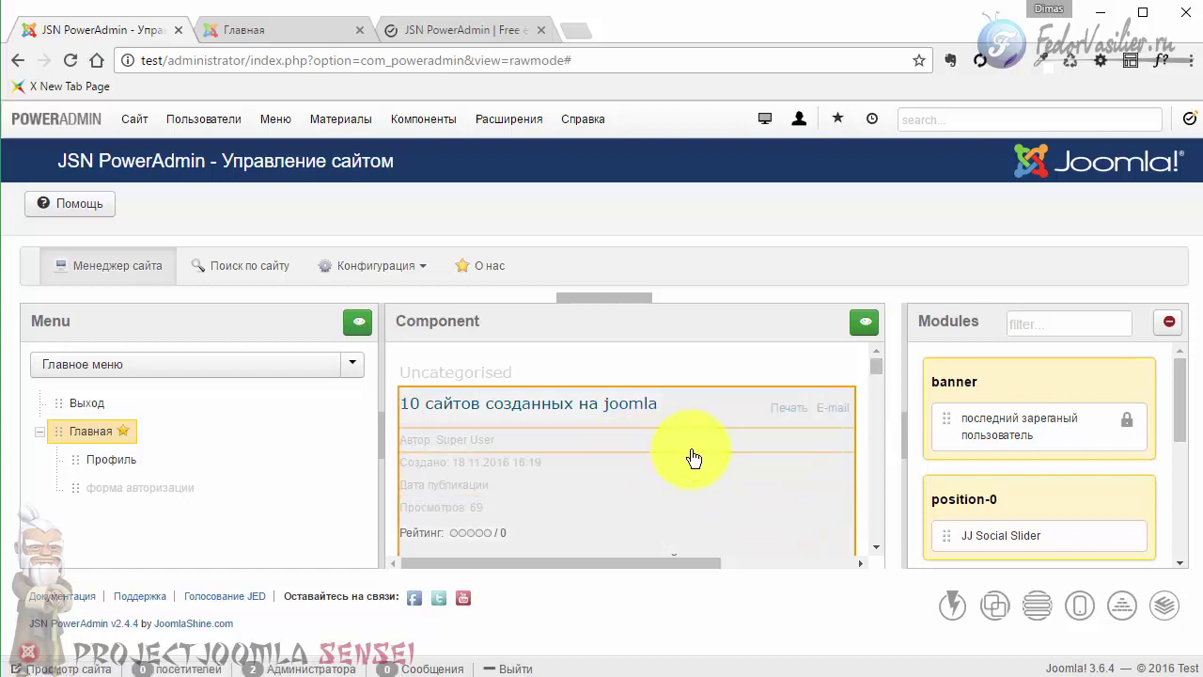
scroll(703, 452, down, 3)
scroll(721, 451, down, 5)
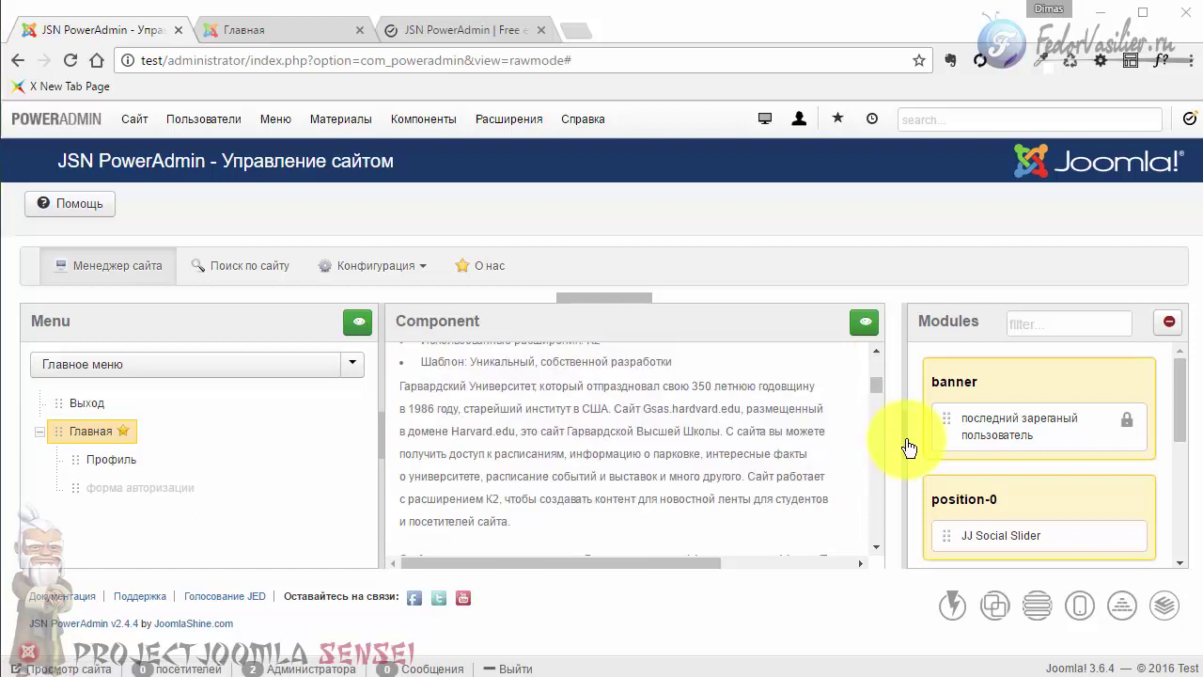
Widen the Modules pane at the expense of the Component pane and view the Главное меню module's position
drag(909, 448, 693, 443)
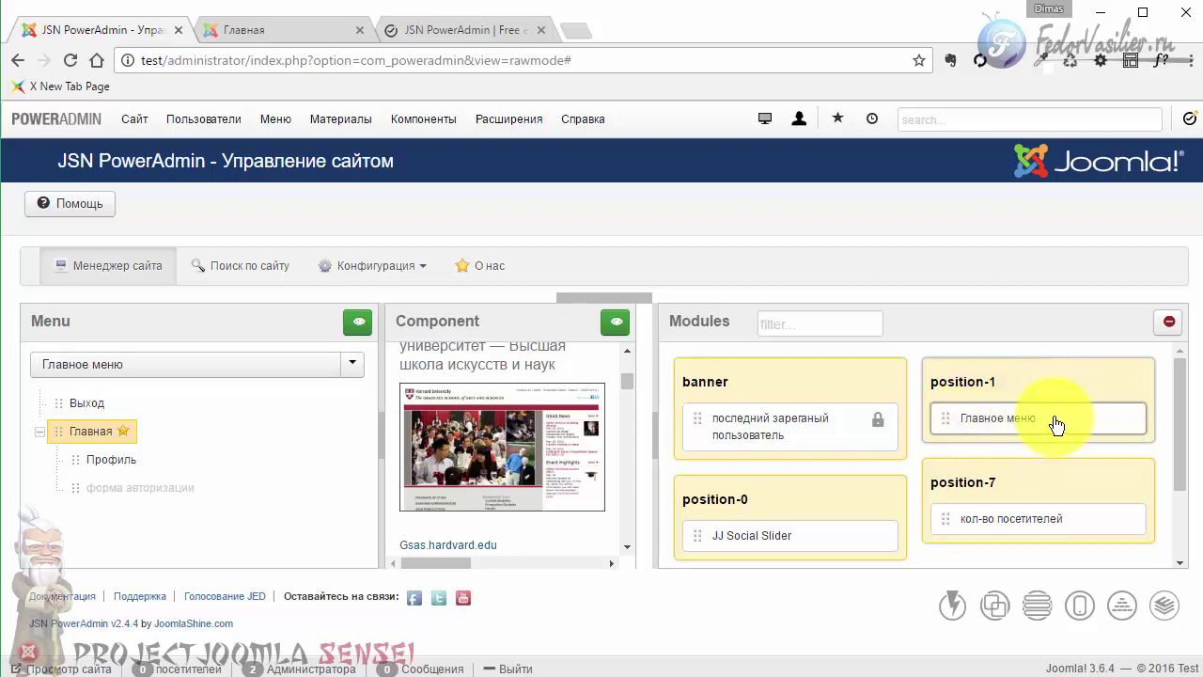
right_click(1044, 416)
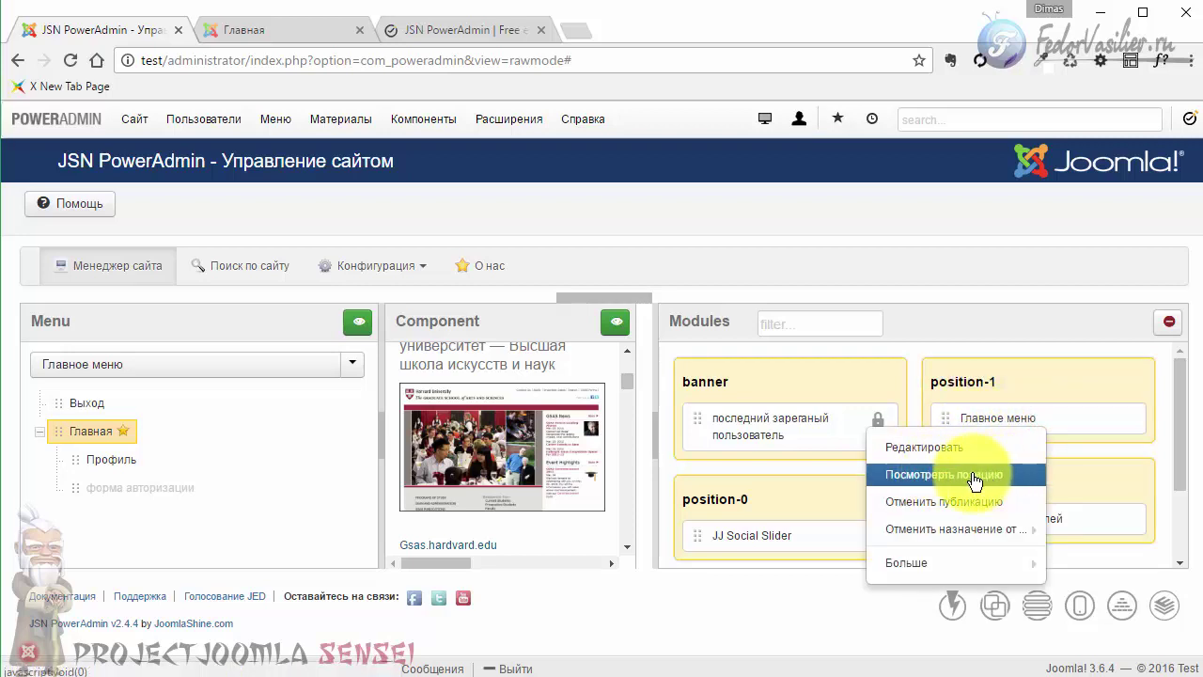
click(975, 476)
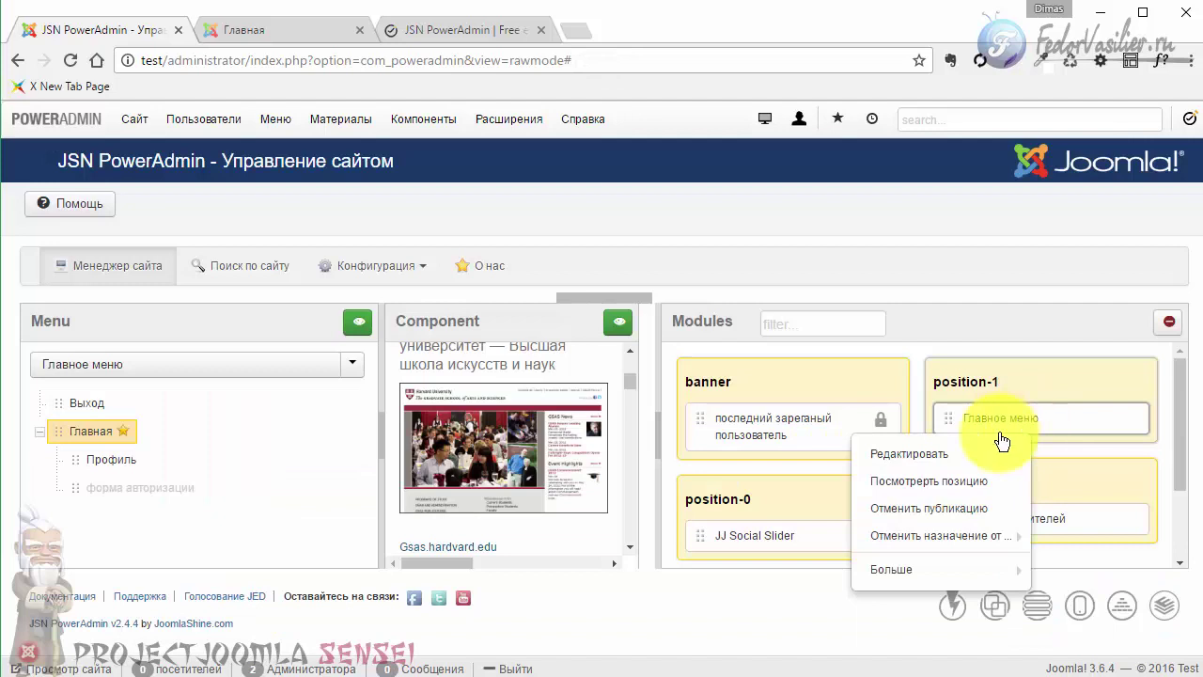
Examine the additional actions of the Главное меню module and the context options of the position-1 block
mouse_move(931, 570)
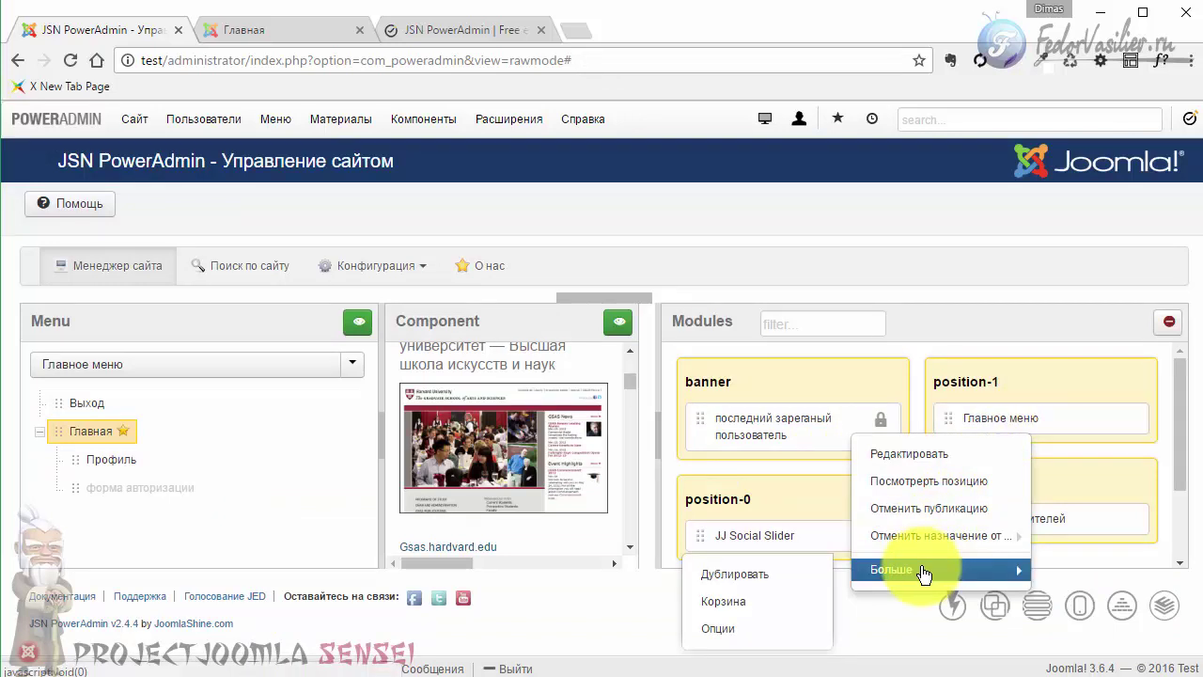
right_click(1023, 385)
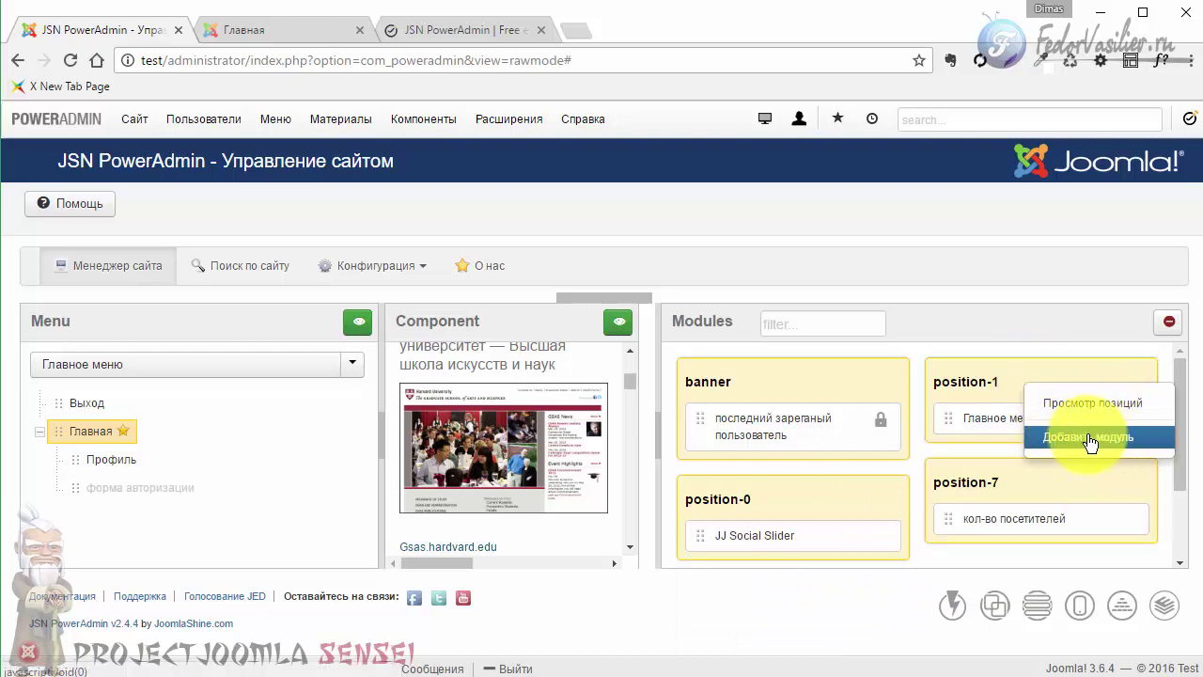
right_click(1052, 376)
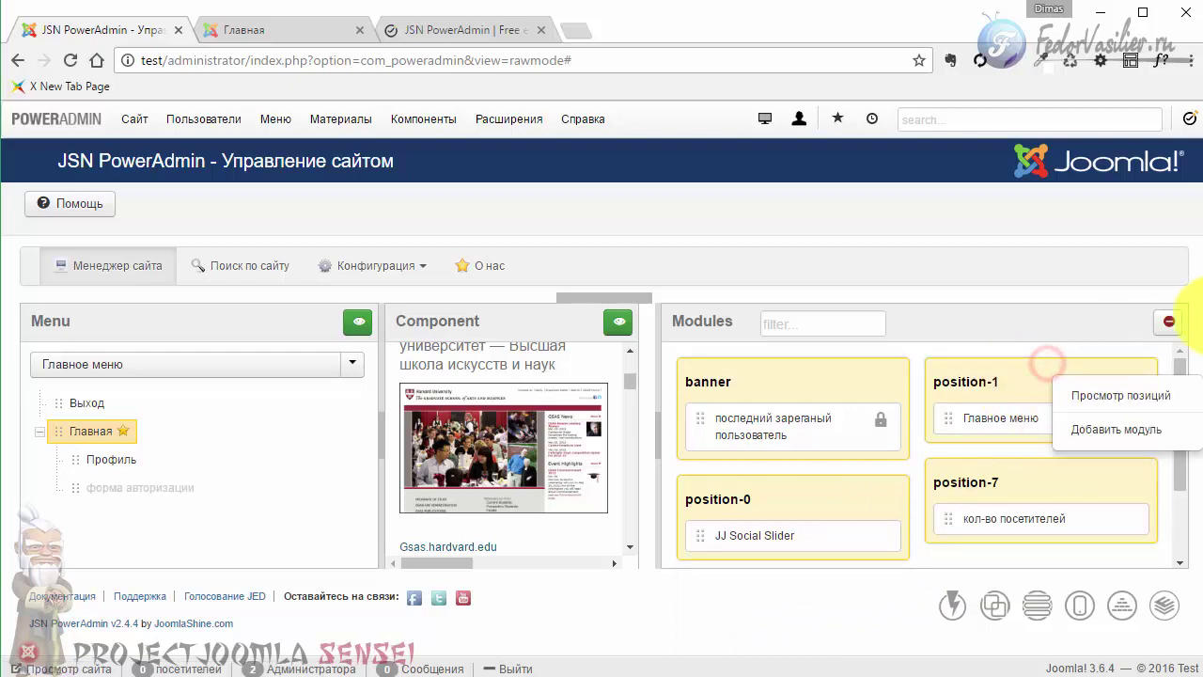
Show unpublished modules and inactive positions in the Modules pane and look through them
click(1169, 323)
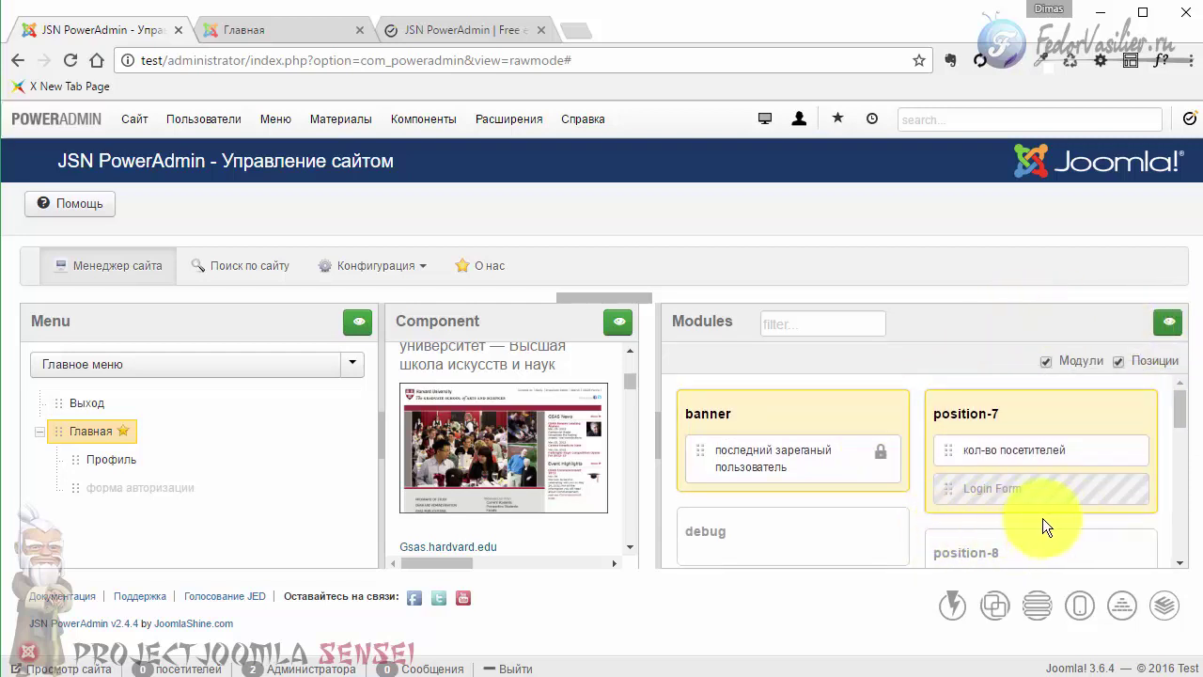
scroll(898, 512, down, 5)
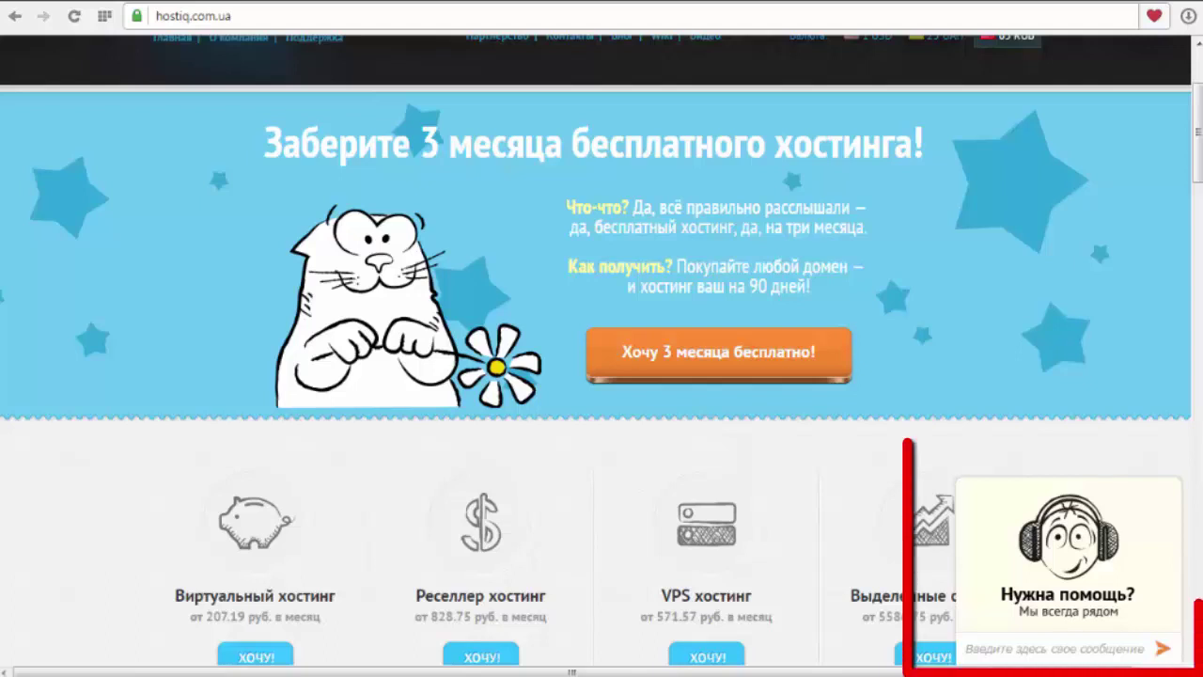
Open the support chat on the hostiq.com.ua hosting site and minimise it
click(1061, 598)
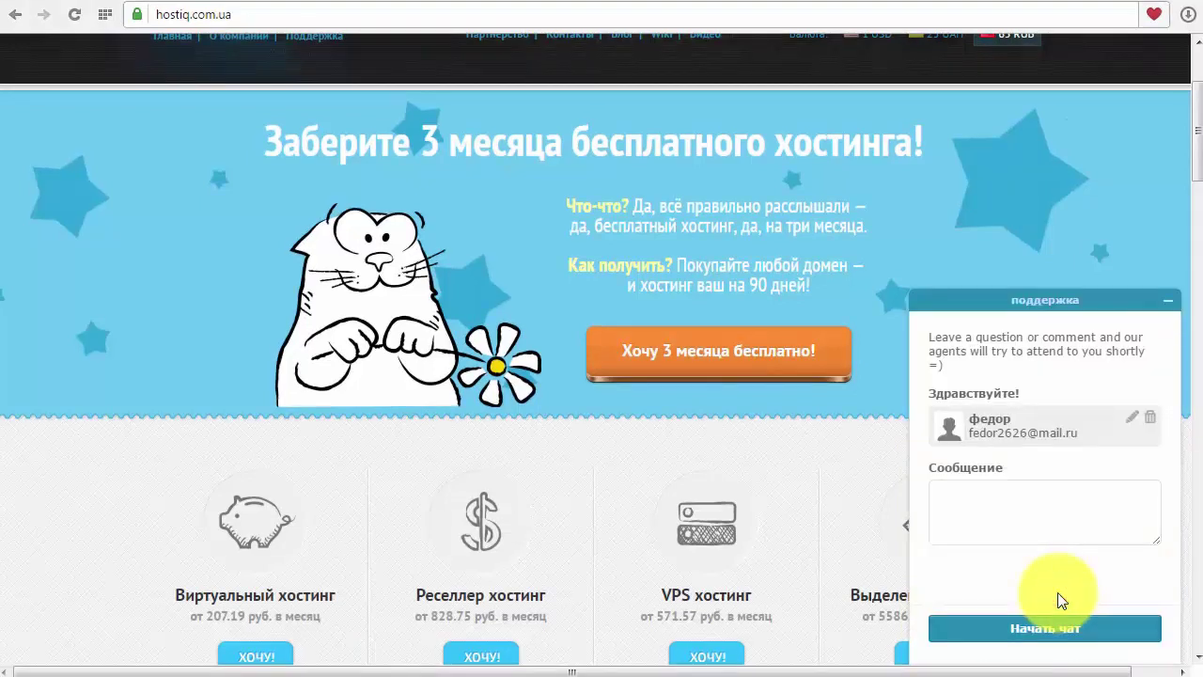
click(1164, 305)
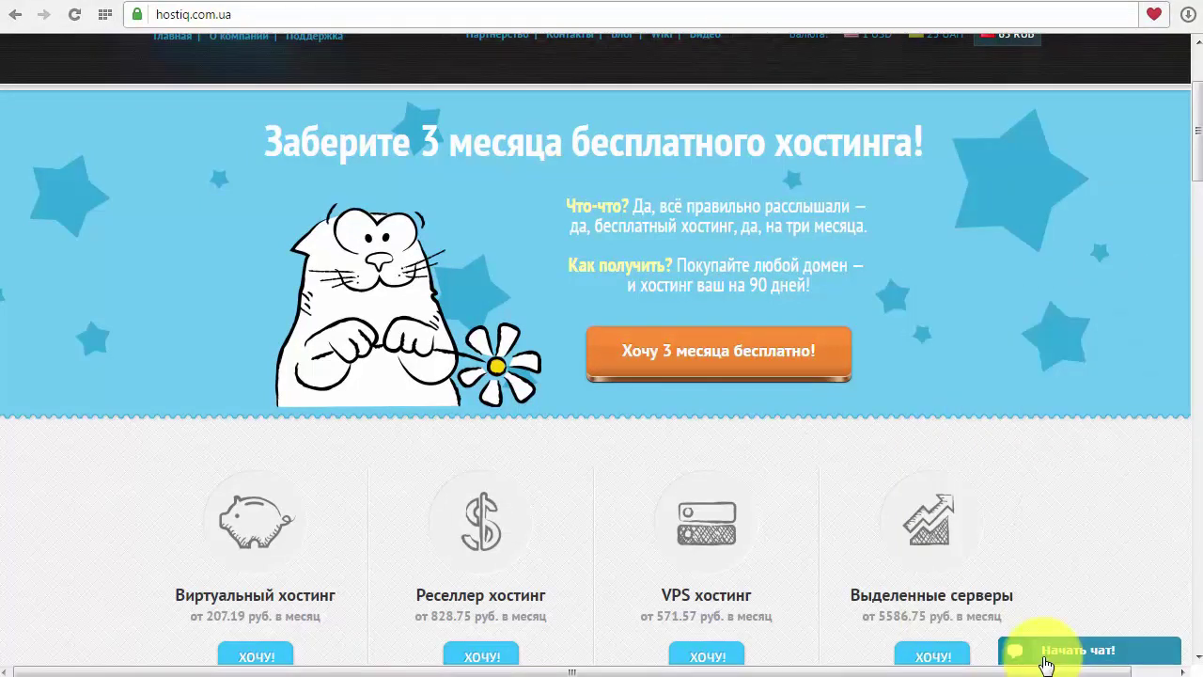